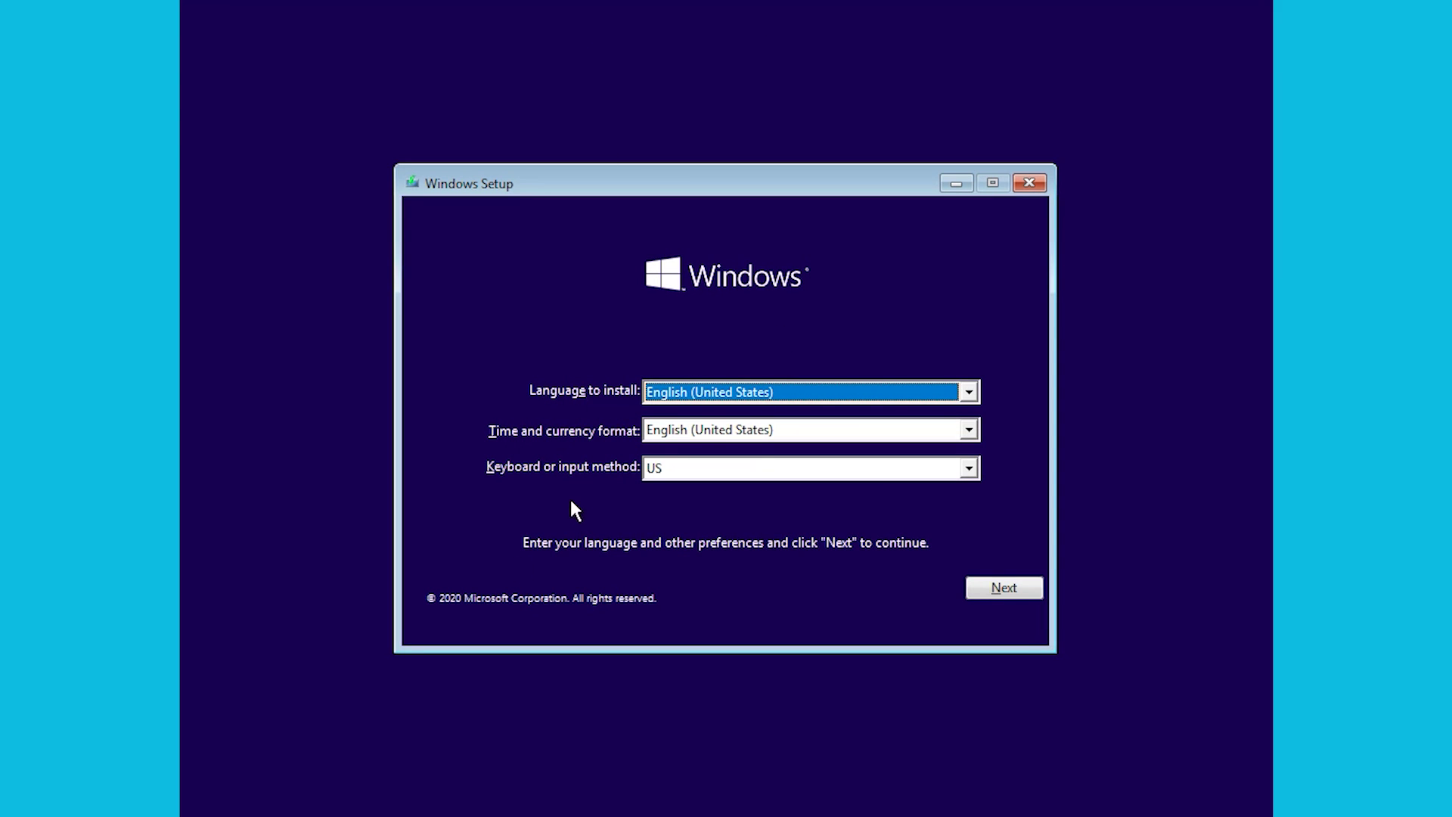
- Accept the default English (United States) language, time and keyboard settings and continue
{"action": "left_click", "coordinate": [1006, 589]}
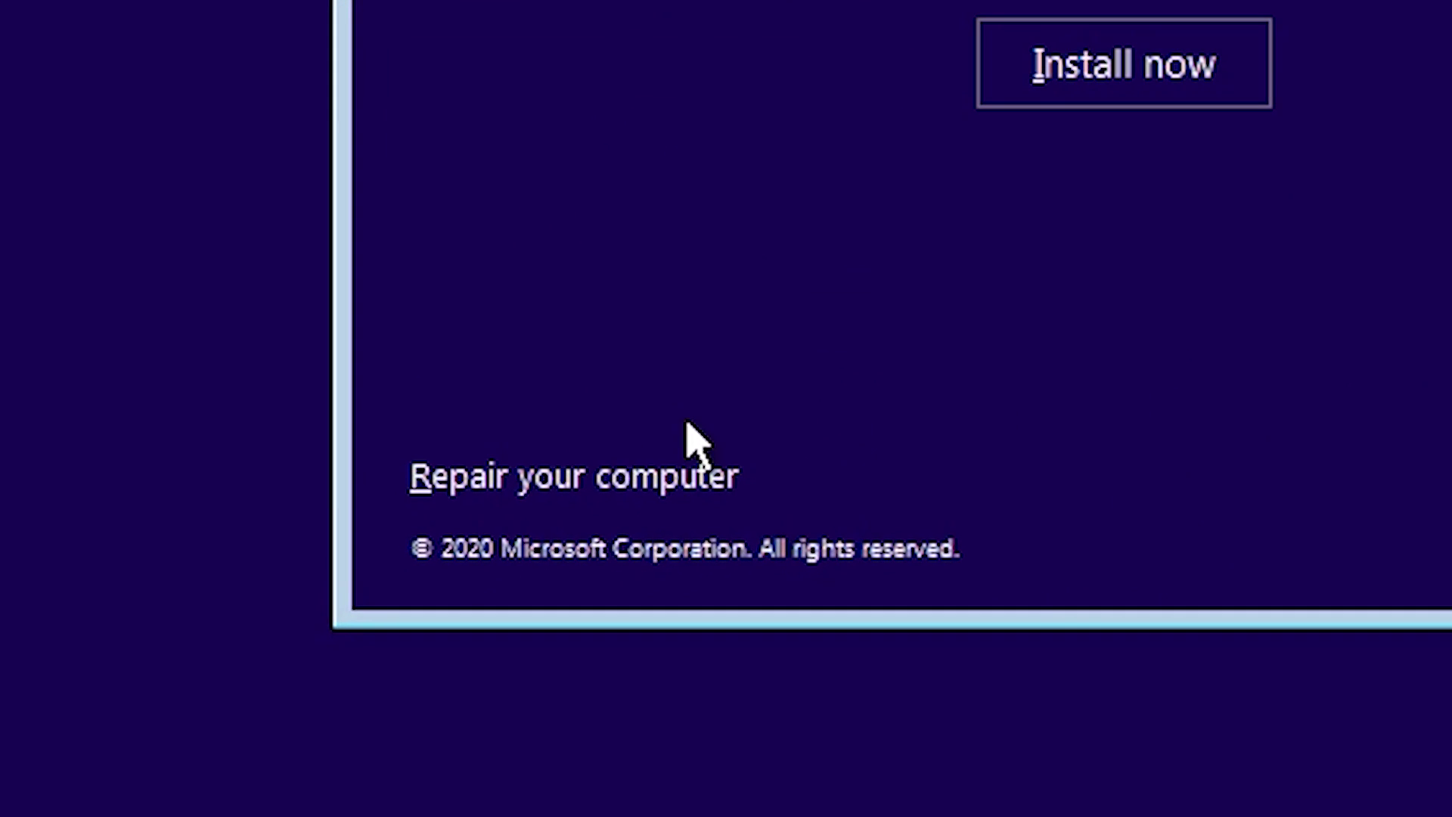
- Go through Repair your computer and Troubleshoot to the recovery Command Prompt and start typing bcdedit
{"action": "left_click", "coordinate": [506, 594]}
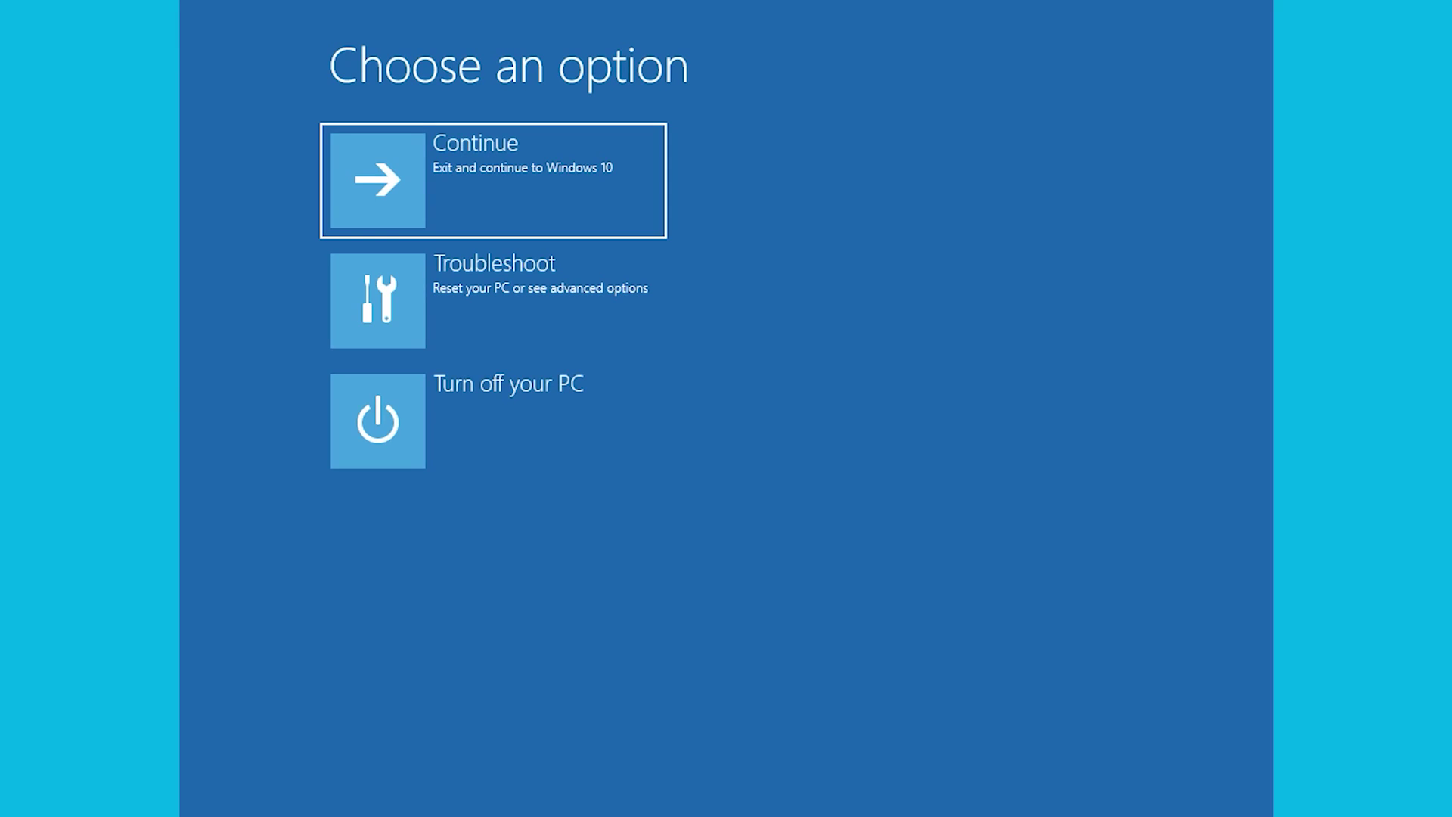
{"action": "left_click", "coordinate": [489, 305]}
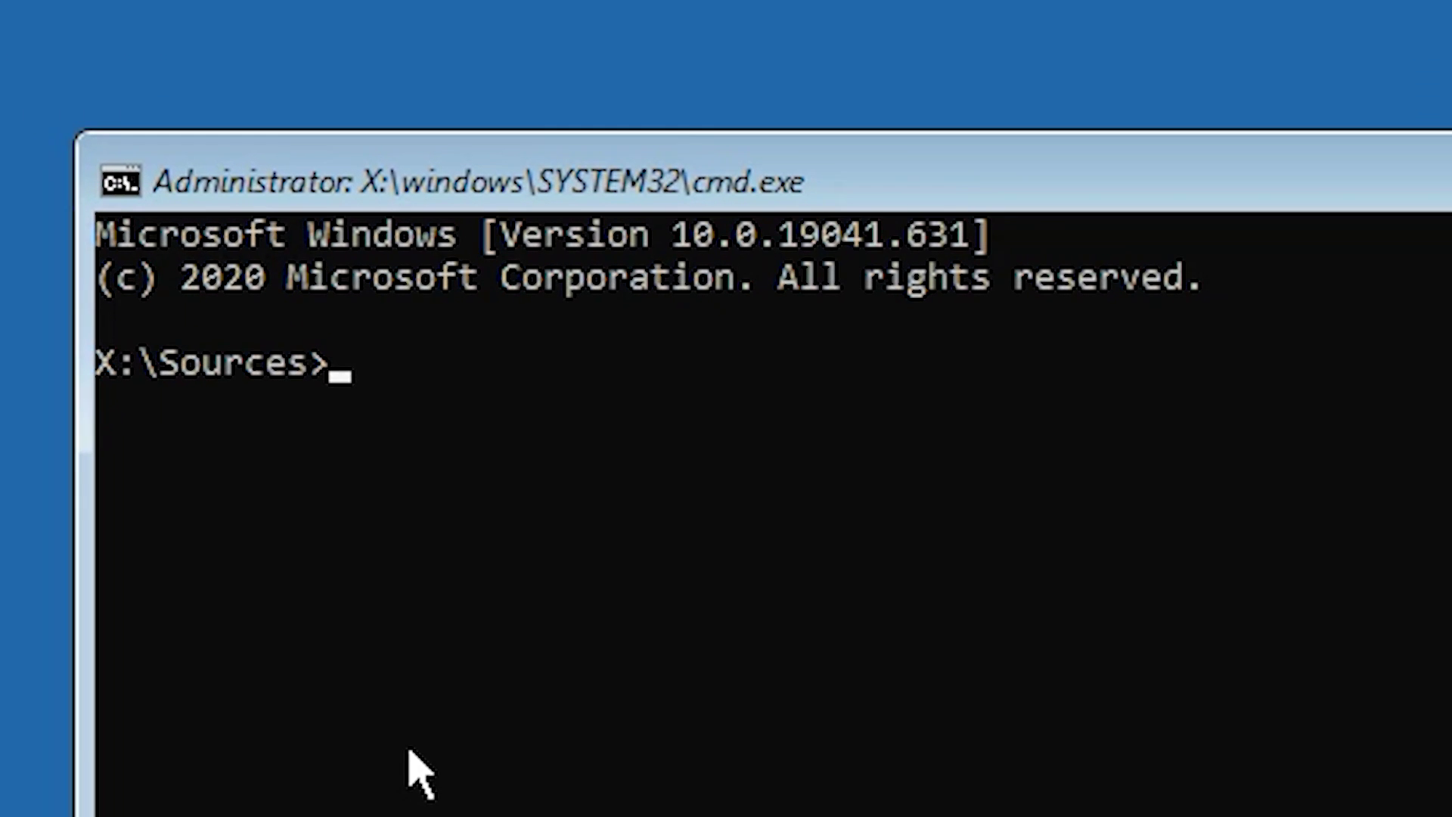
{"action": "type", "text": "bcdedit /set {default} safeboot mini"}
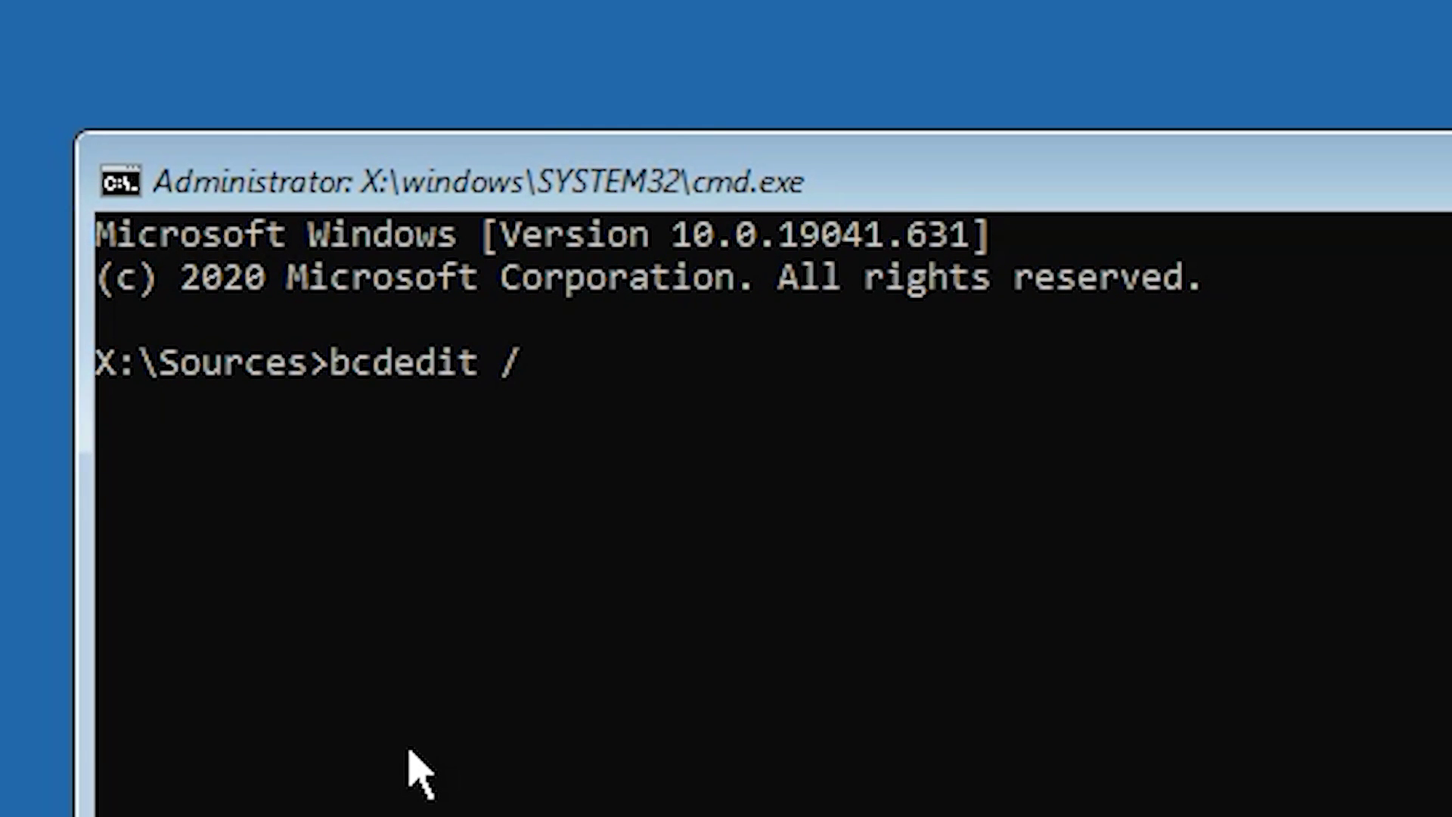
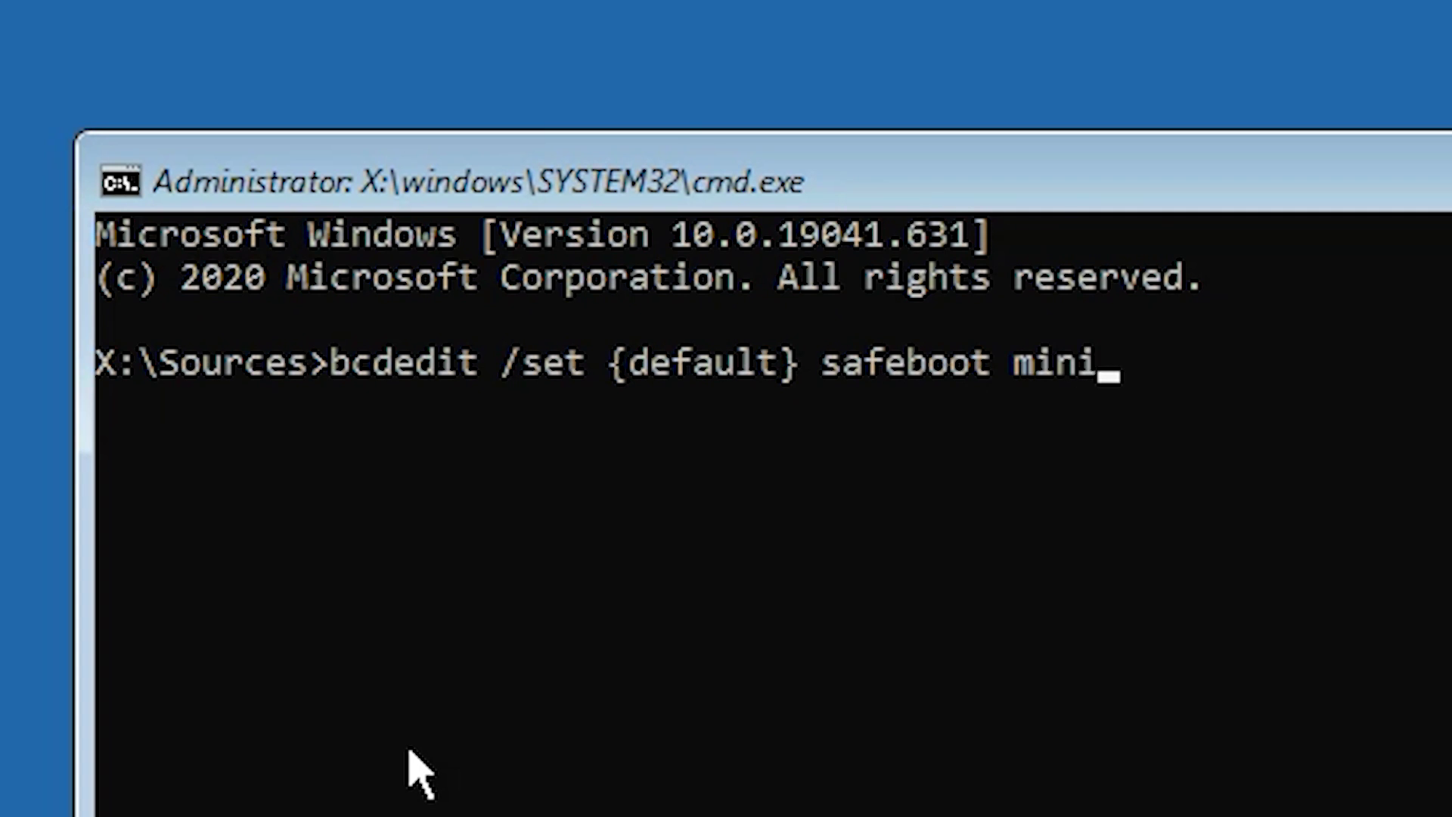
- Run bcdedit /set {default} safeboot minimal and restart into the Safe Mode desktop
{"action": "key", "text": "Return"}
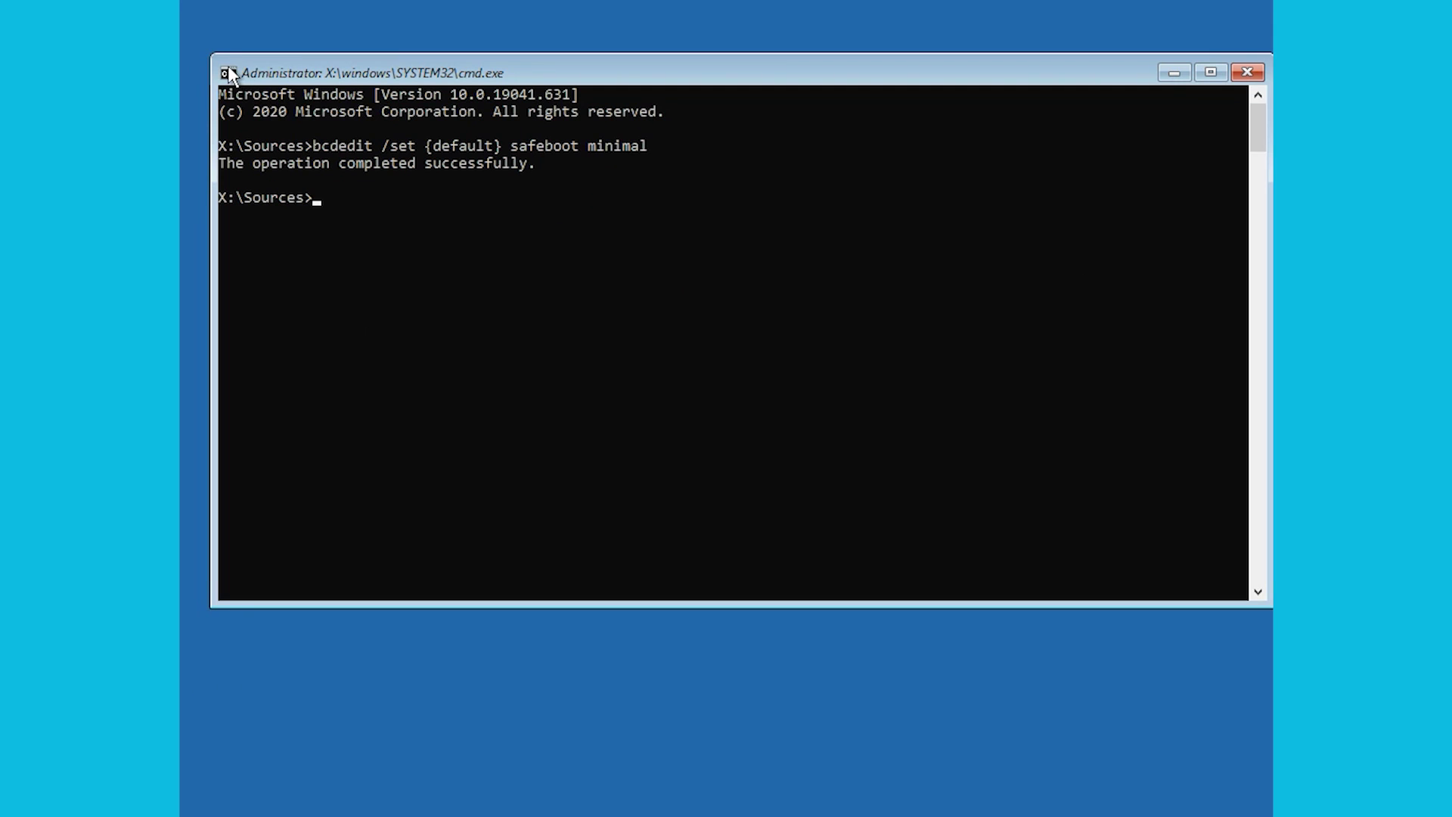
{"action": "left_click", "coordinate": [229, 71]}
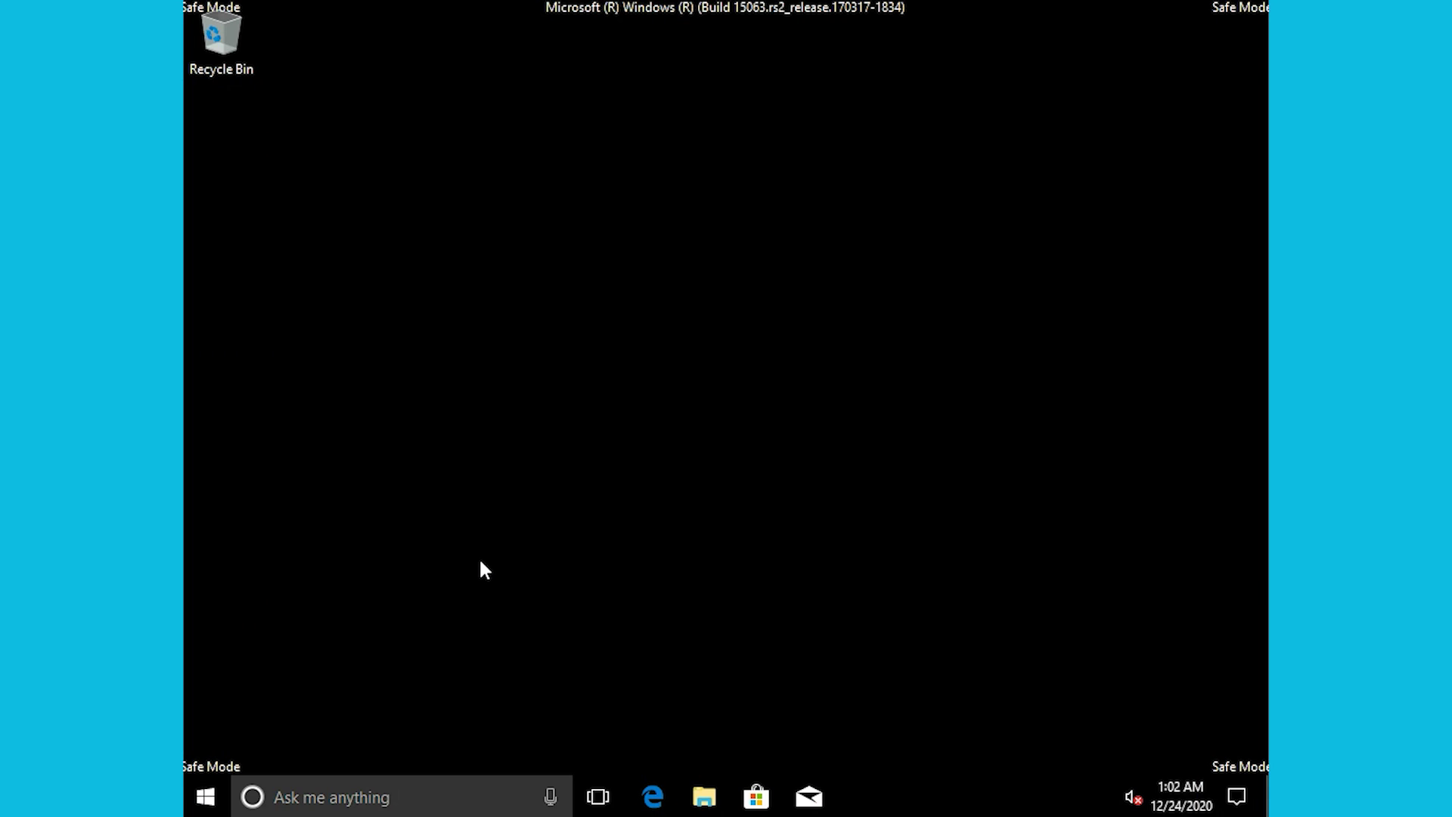
{"action": "key", "text": "super+x"}
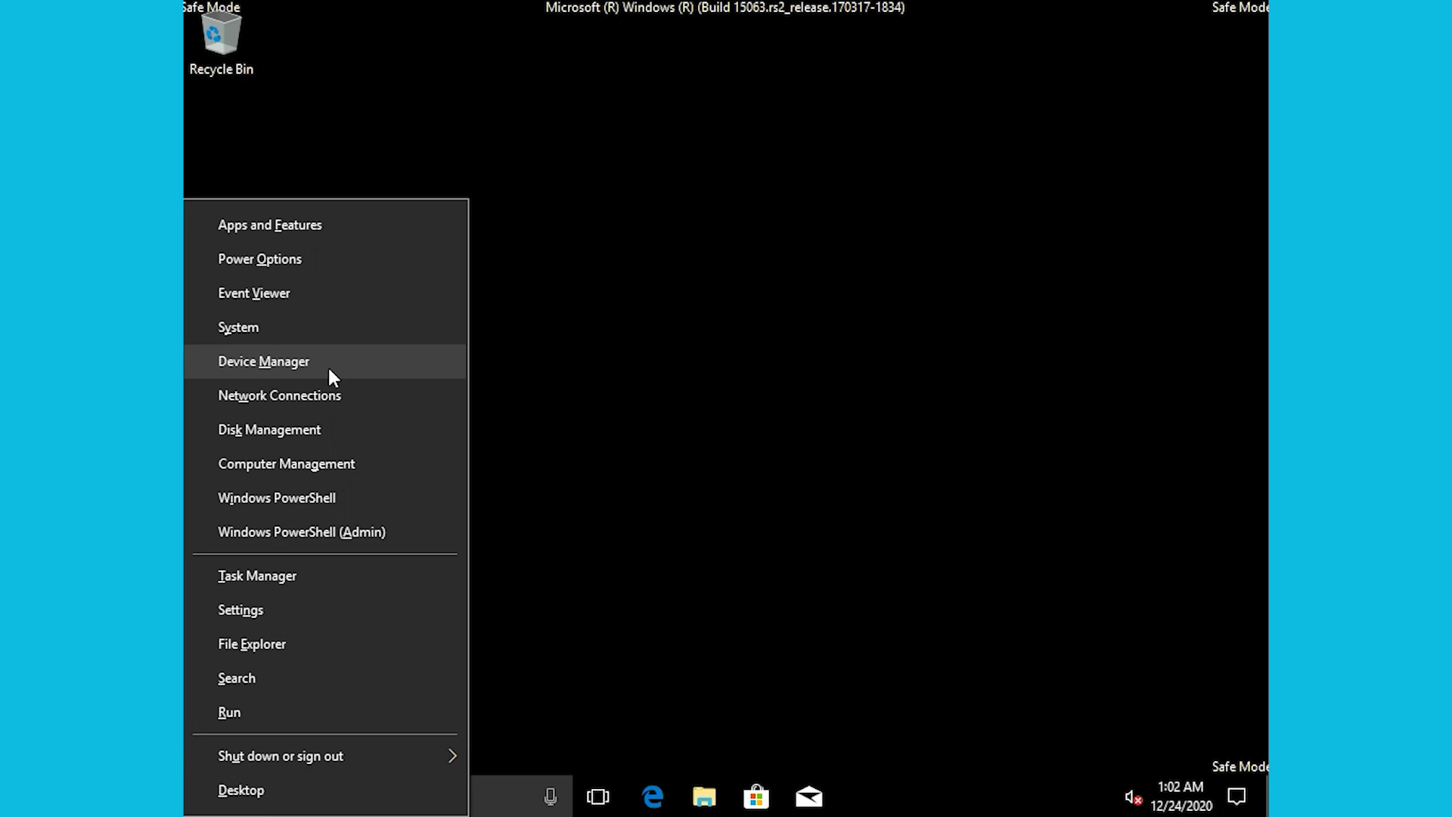
- Uninstall the Microsoft Basic Display Adapter under Display adapters in Device Manager
{"action": "left_click", "coordinate": [689, 396]}
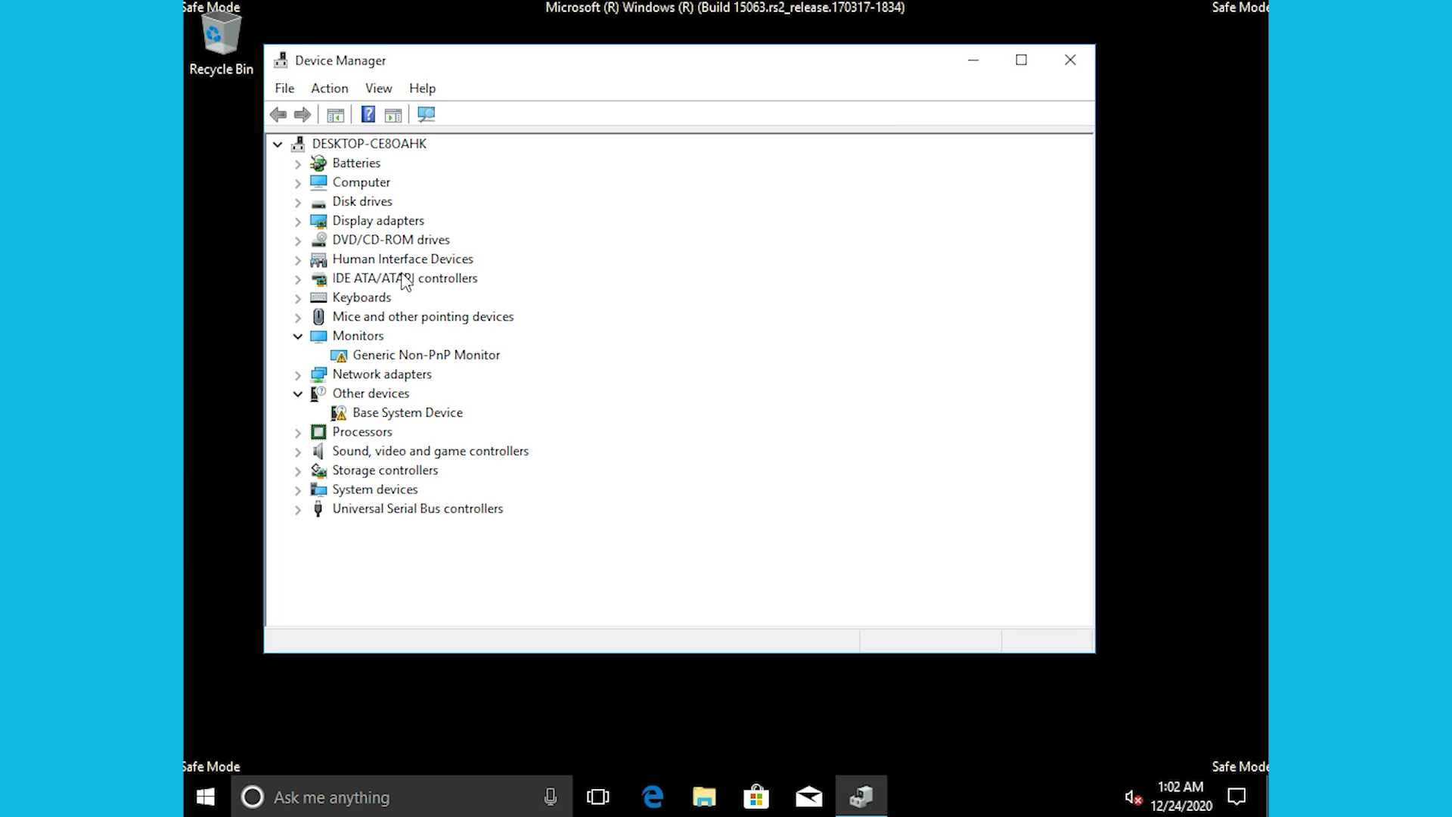
{"action": "left_click", "coordinate": [298, 221]}
{"action": "right_click", "coordinate": [362, 240]}
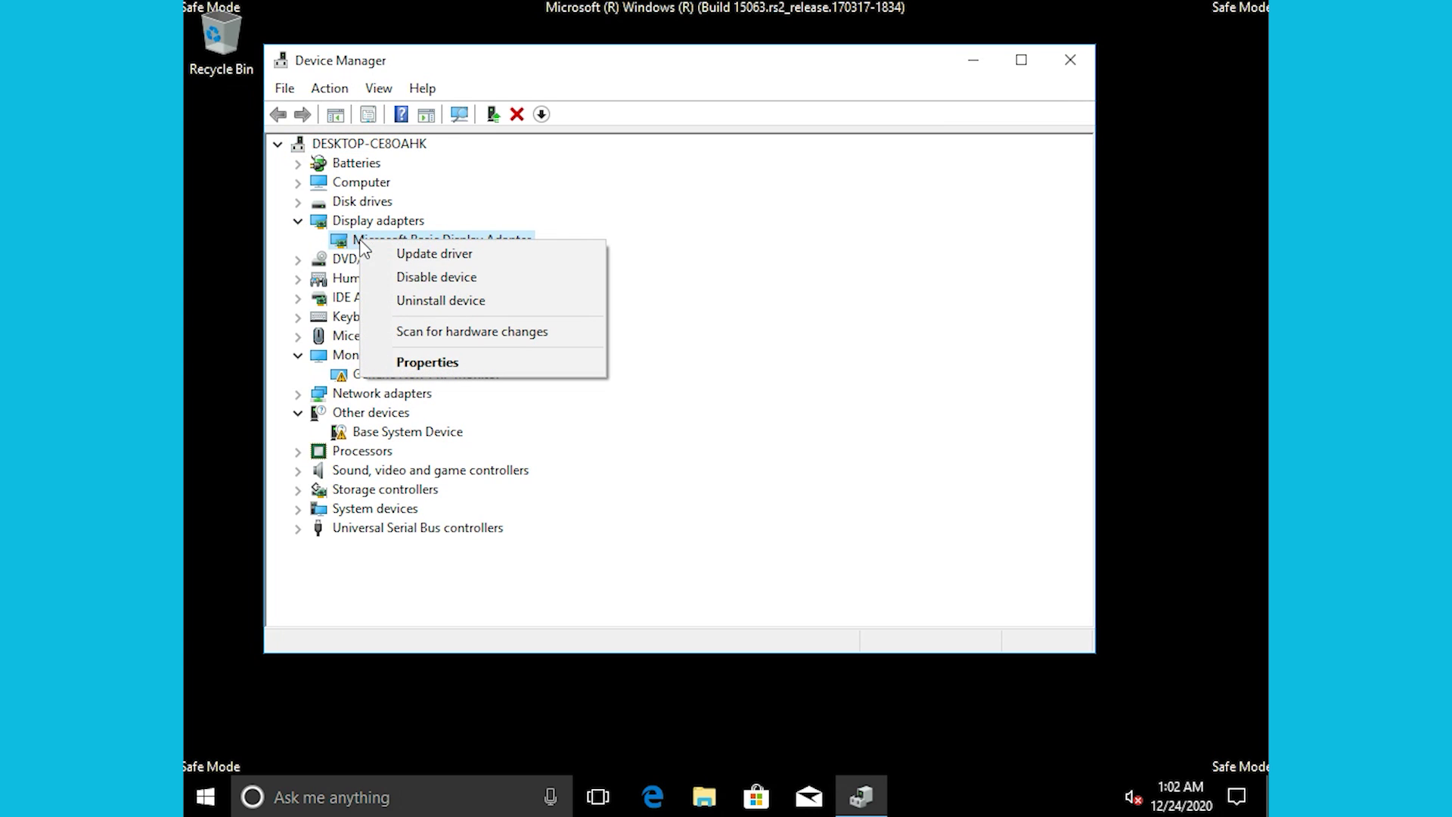
{"action": "left_click", "coordinate": [429, 296]}
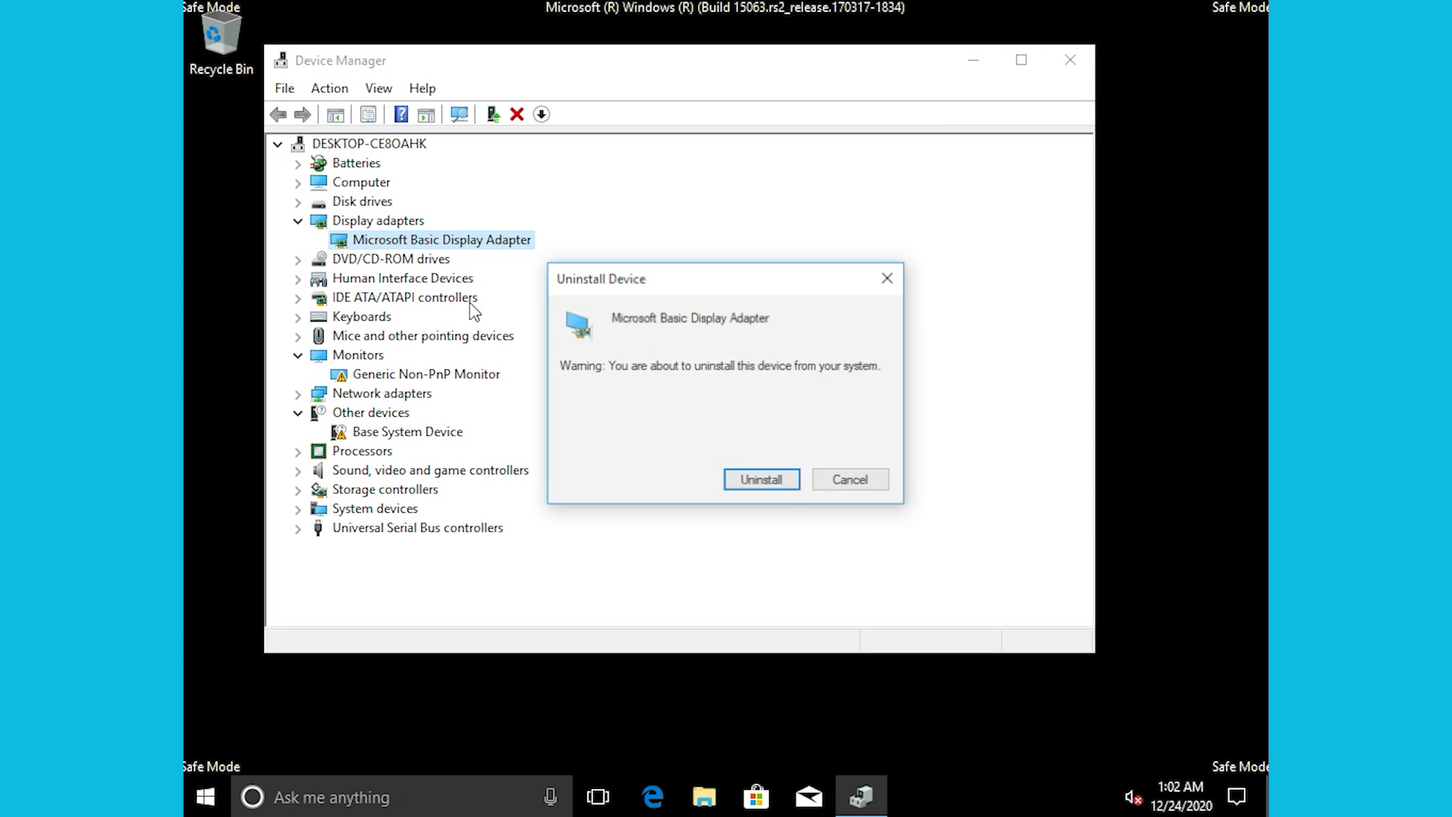
{"action": "left_click", "coordinate": [741, 477]}
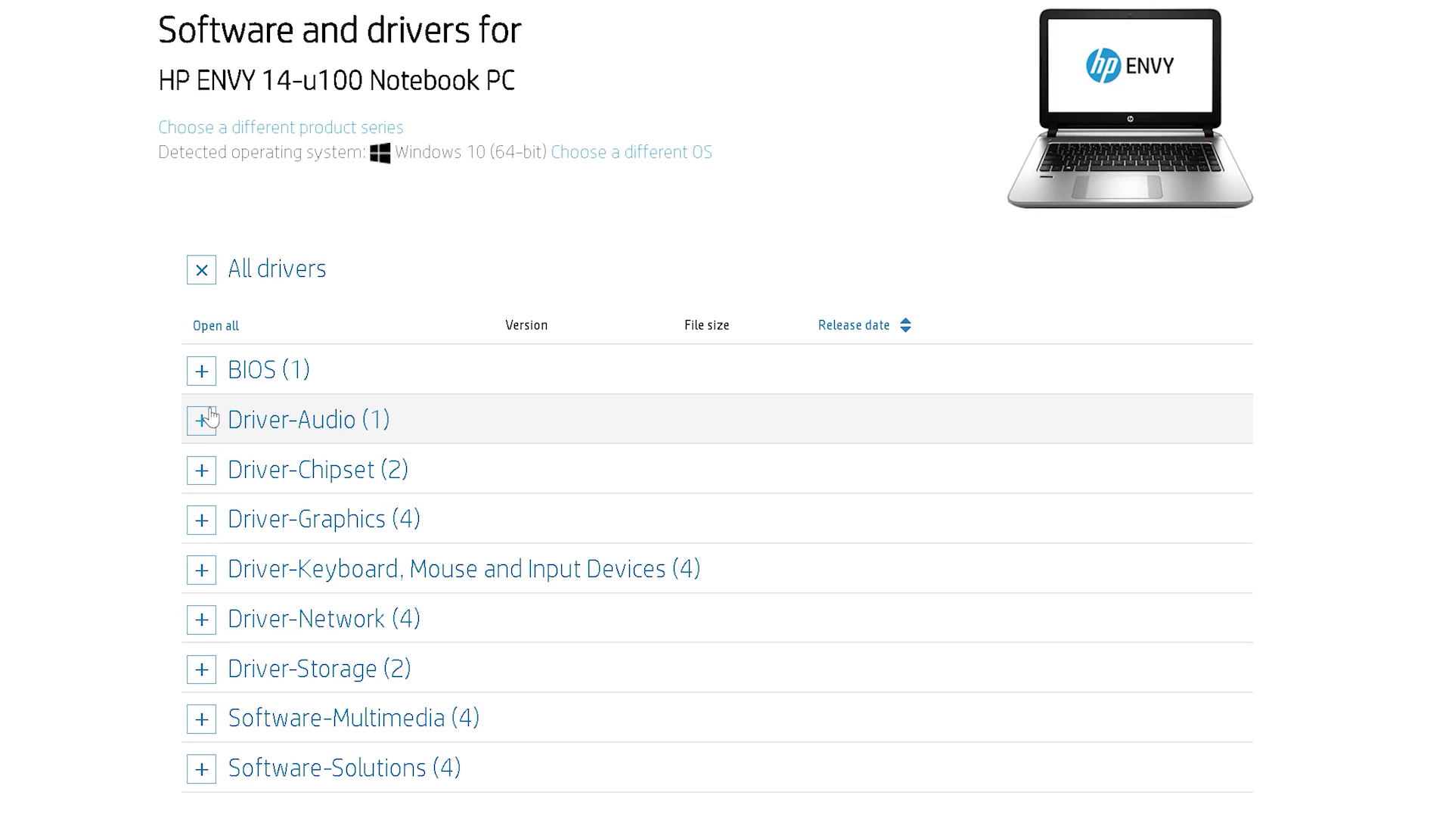
- Expand Driver-Graphics and show the Intel HD Graphics Driver details for the ENVY 14-u100
{"action": "left_click", "coordinate": [200, 521]}
{"action": "left_click", "coordinate": [213, 577]}
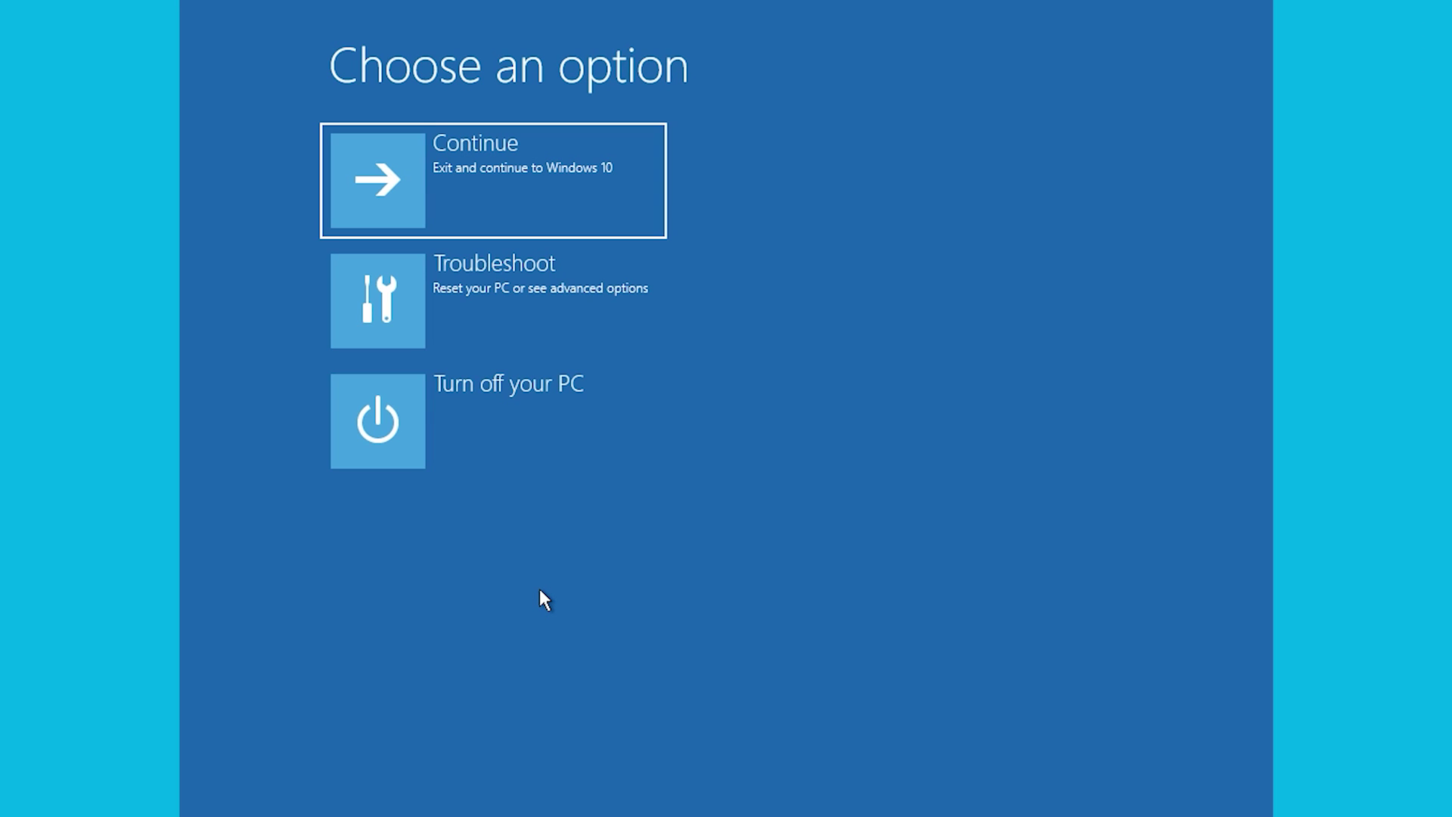
- Go through Advanced options to launch the recovery Command Prompt
{"action": "left_click", "coordinate": [551, 315]}
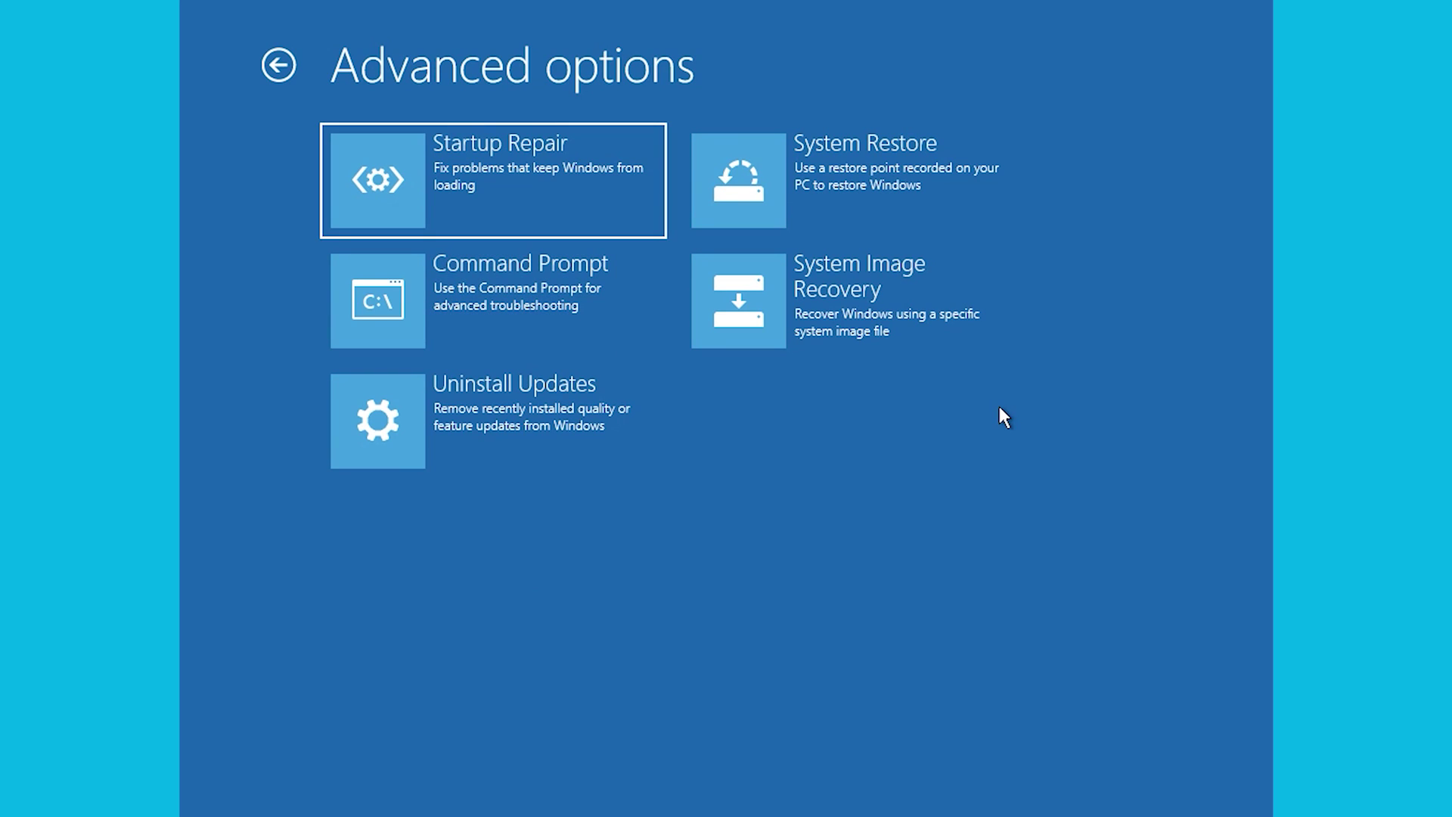
{"action": "left_click", "coordinate": [457, 302]}
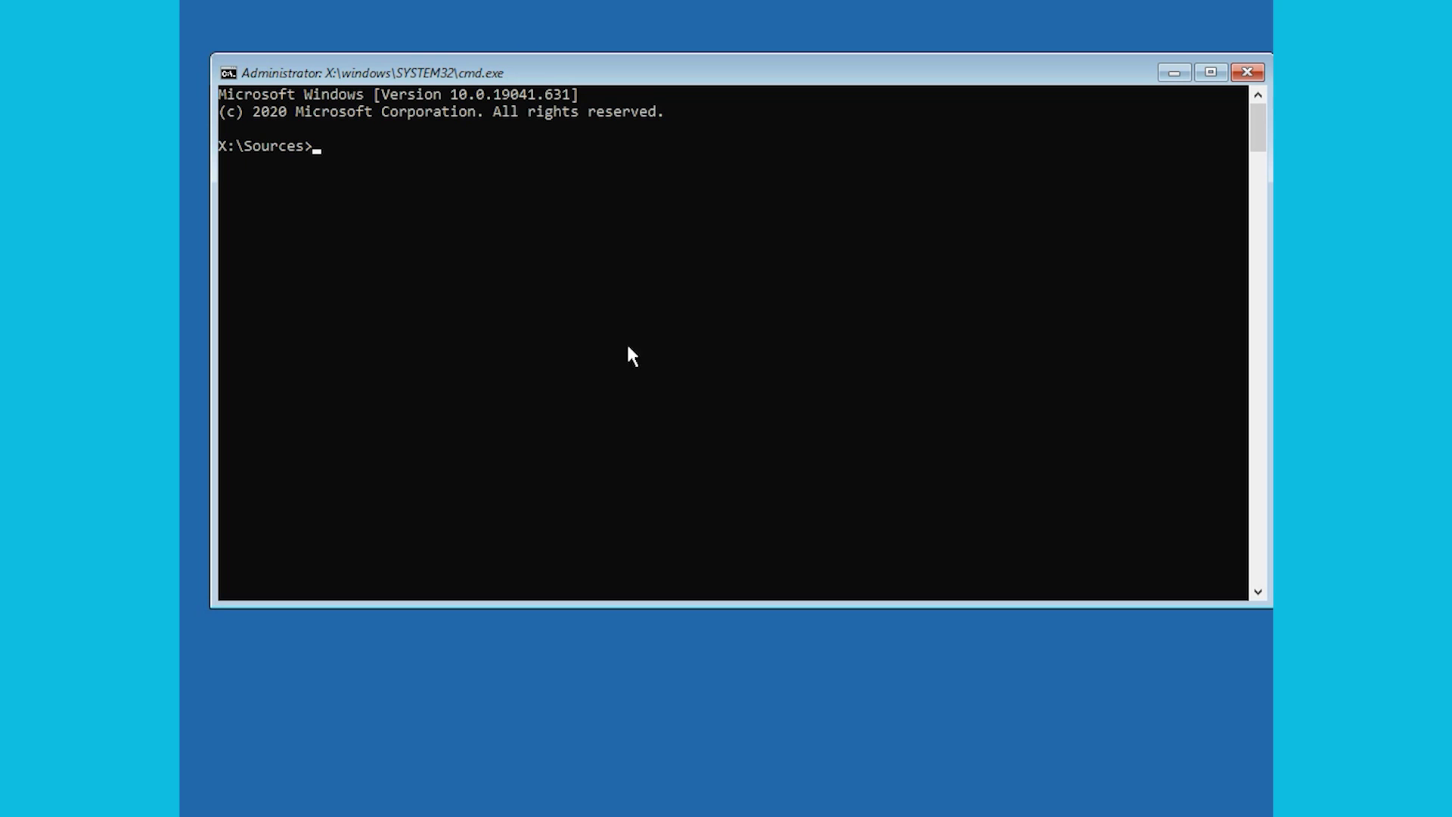
- Run bootrec /fixboot and bootrec /scanos in the recovery console
{"action": "left_click", "coordinate": [421, 302]}
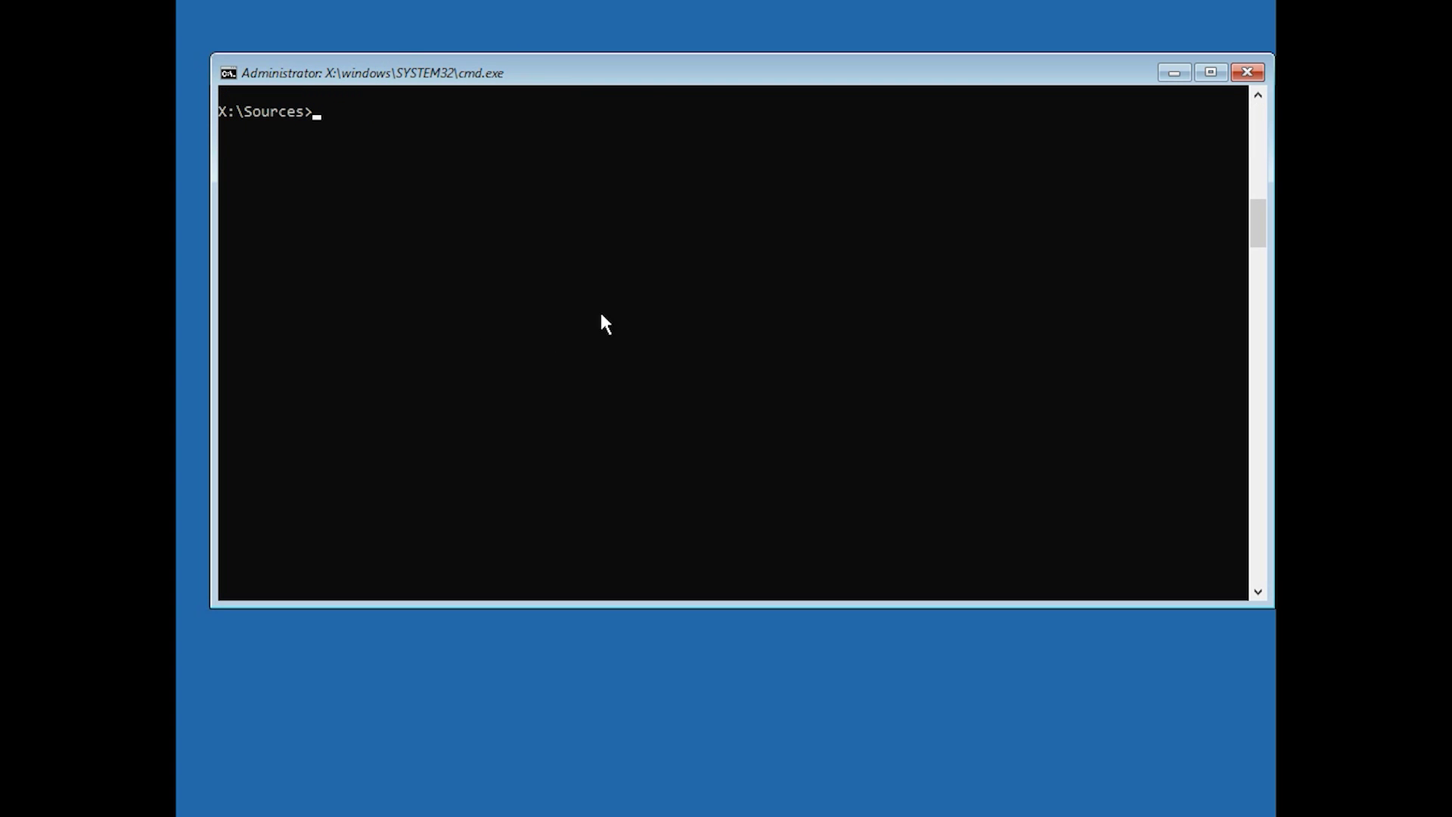
{"action": "type", "text": "bootrec /"}
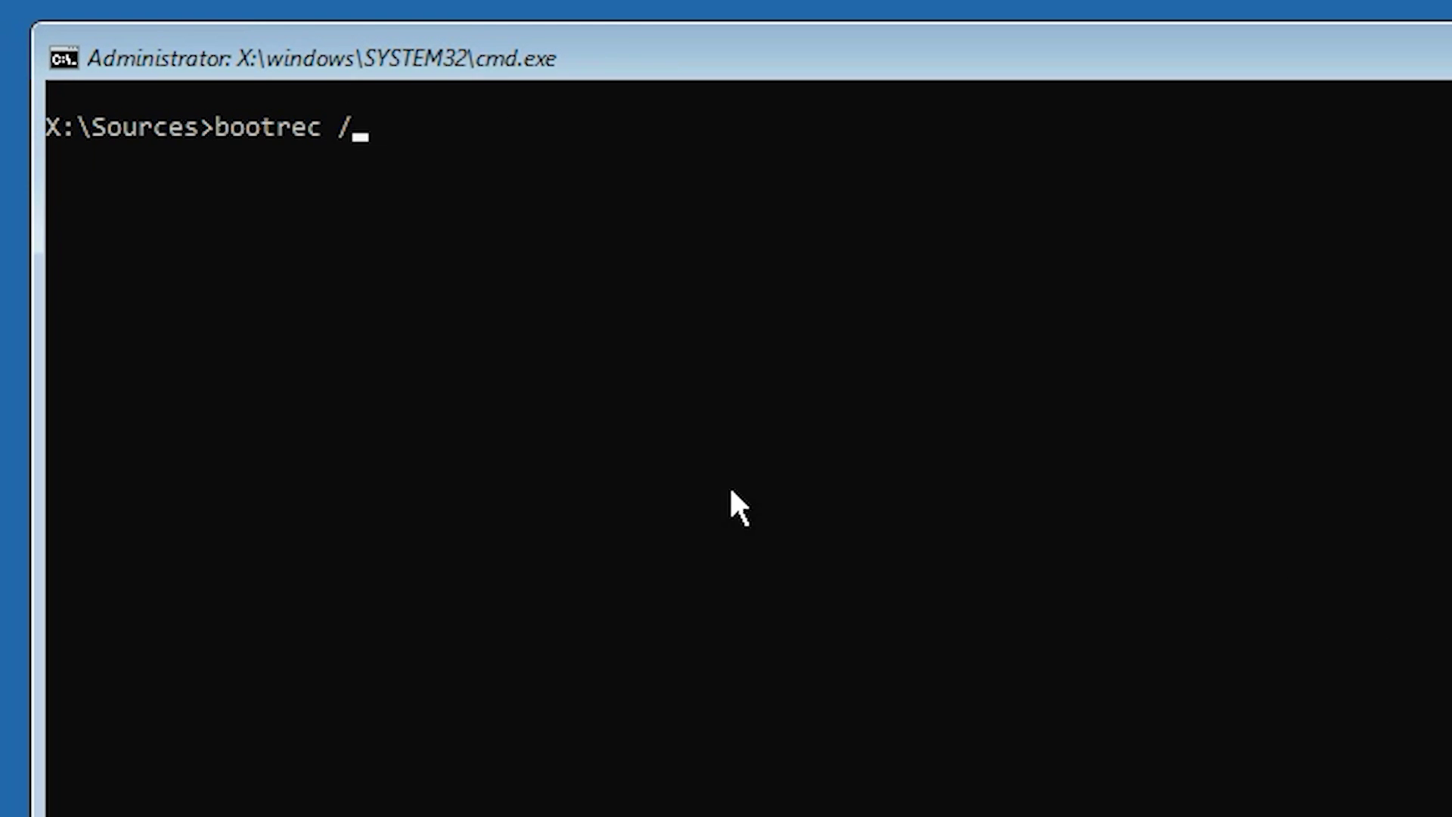
{"action": "type", "text": "fixboot"}
{"action": "key", "text": "Return"}
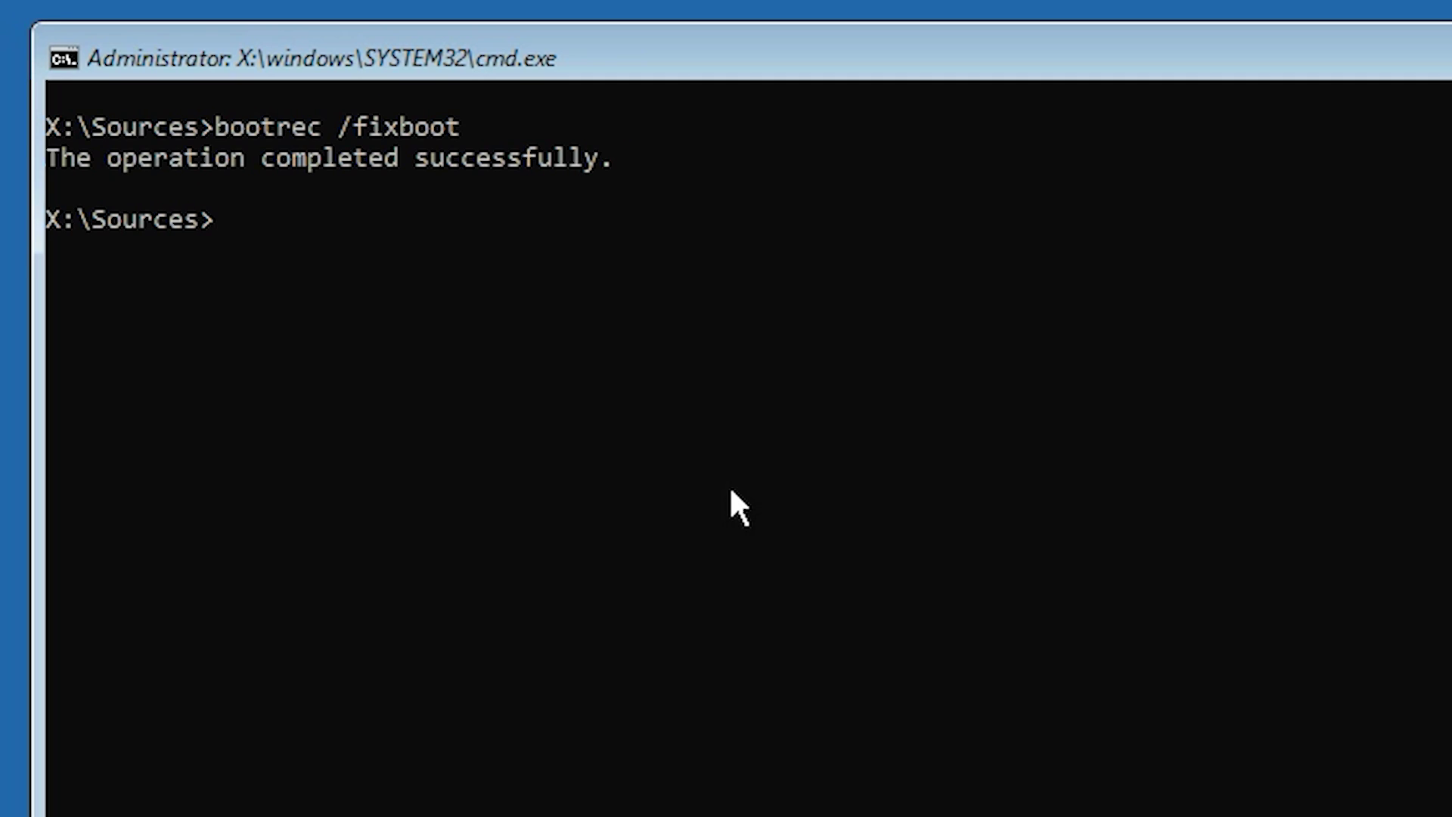
{"action": "type", "text": "bootrec"}
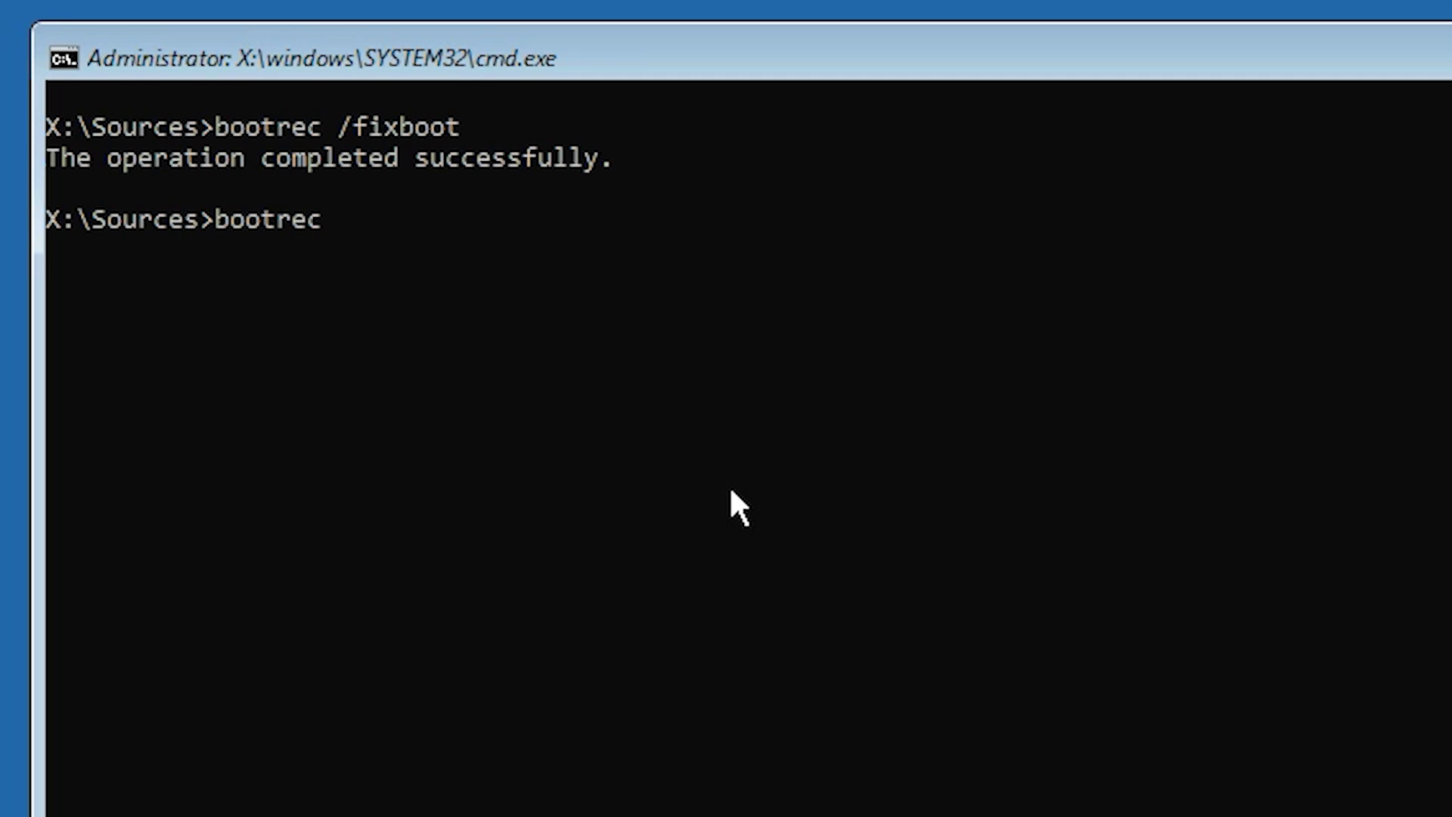
{"action": "type", "text": " /scanos"}
{"action": "key", "text": "Return"}
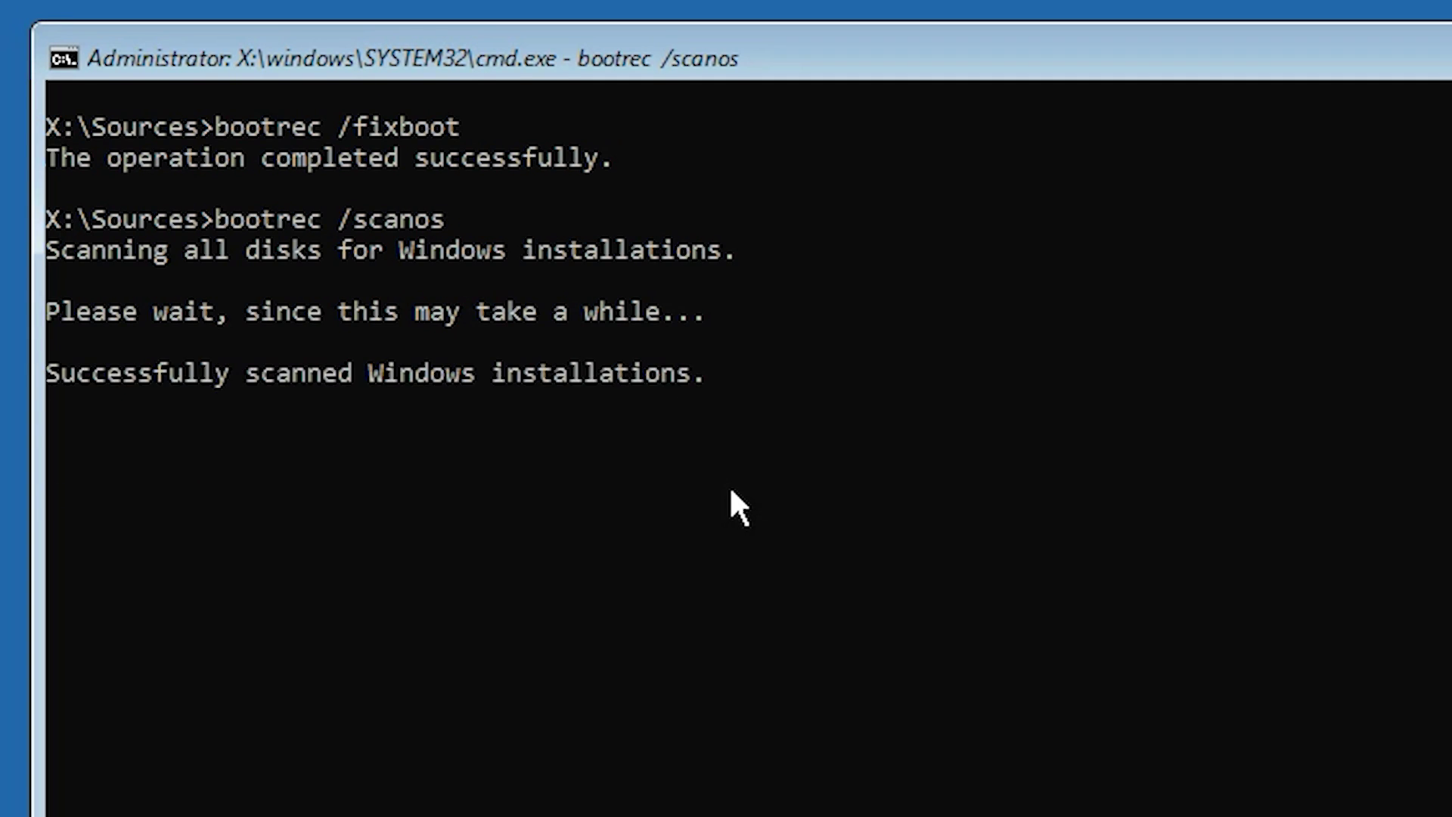
- Run bootrec /fixmbr and bootrec /rebuildbcd to repair the MBR and rebuild the BCD
{"action": "type", "text": "bootrec"}
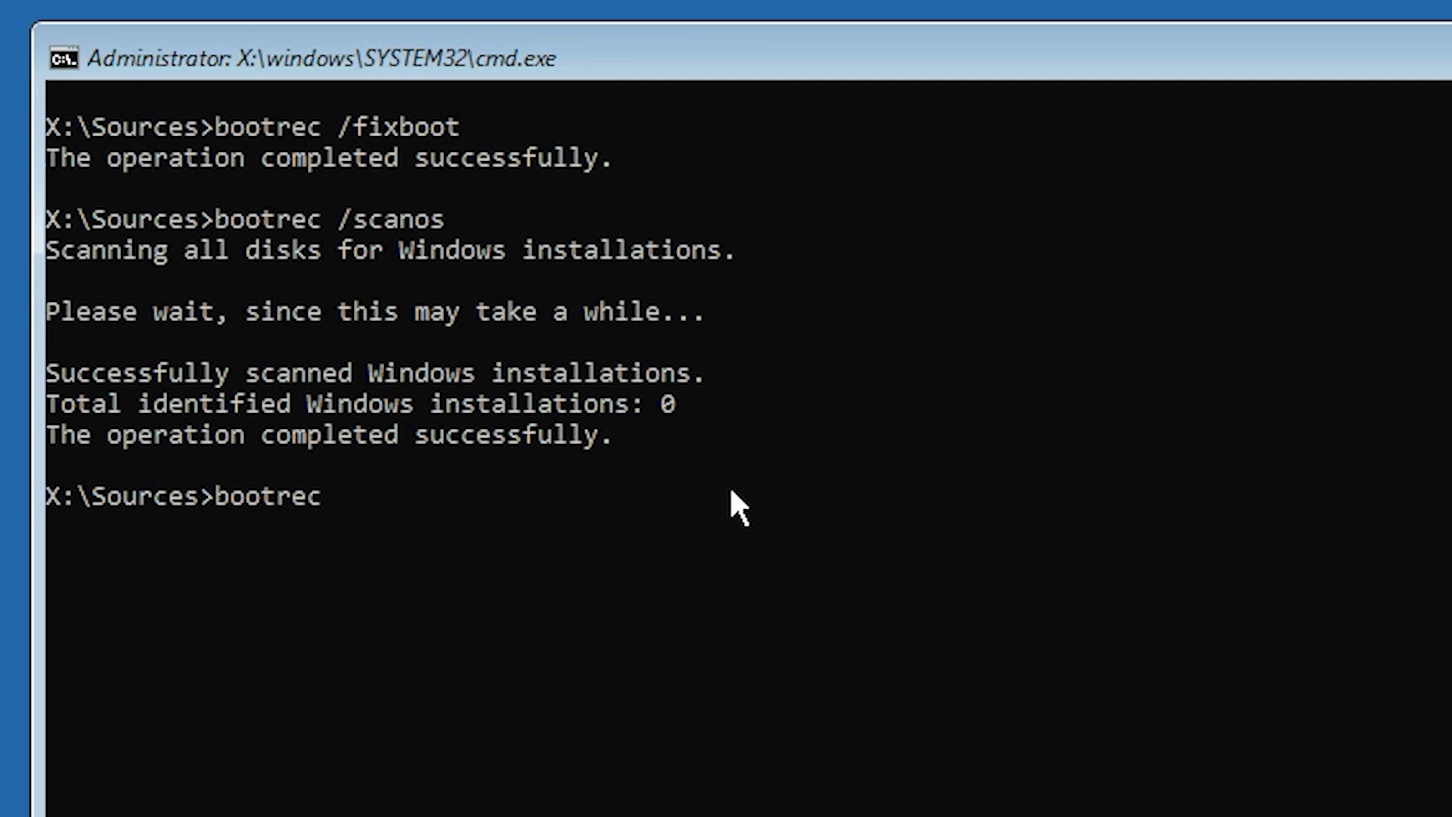
{"action": "type", "text": " /fixmbr"}
{"action": "key", "text": "Return"}
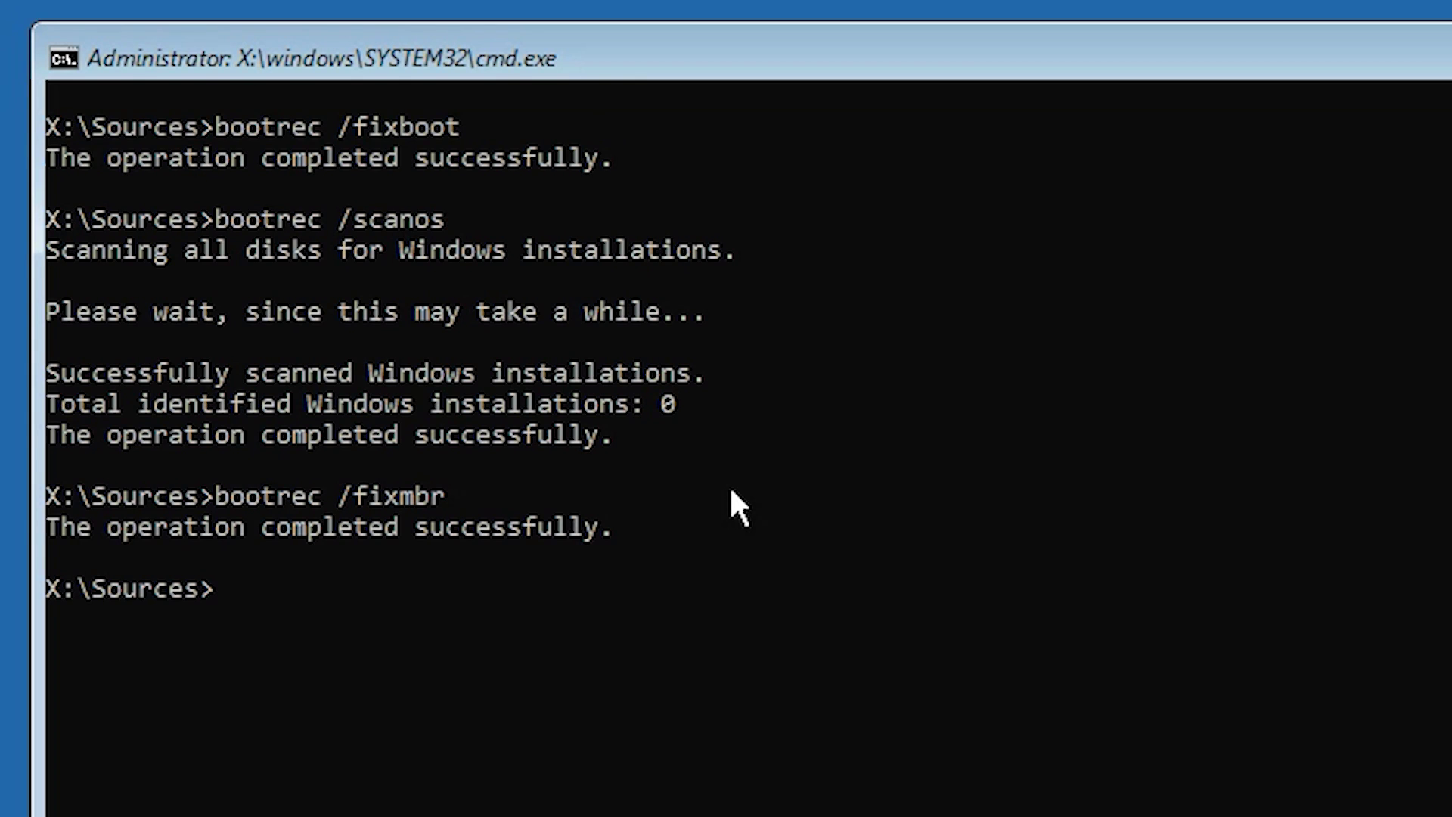
{"action": "type", "text": "bootrec /"}
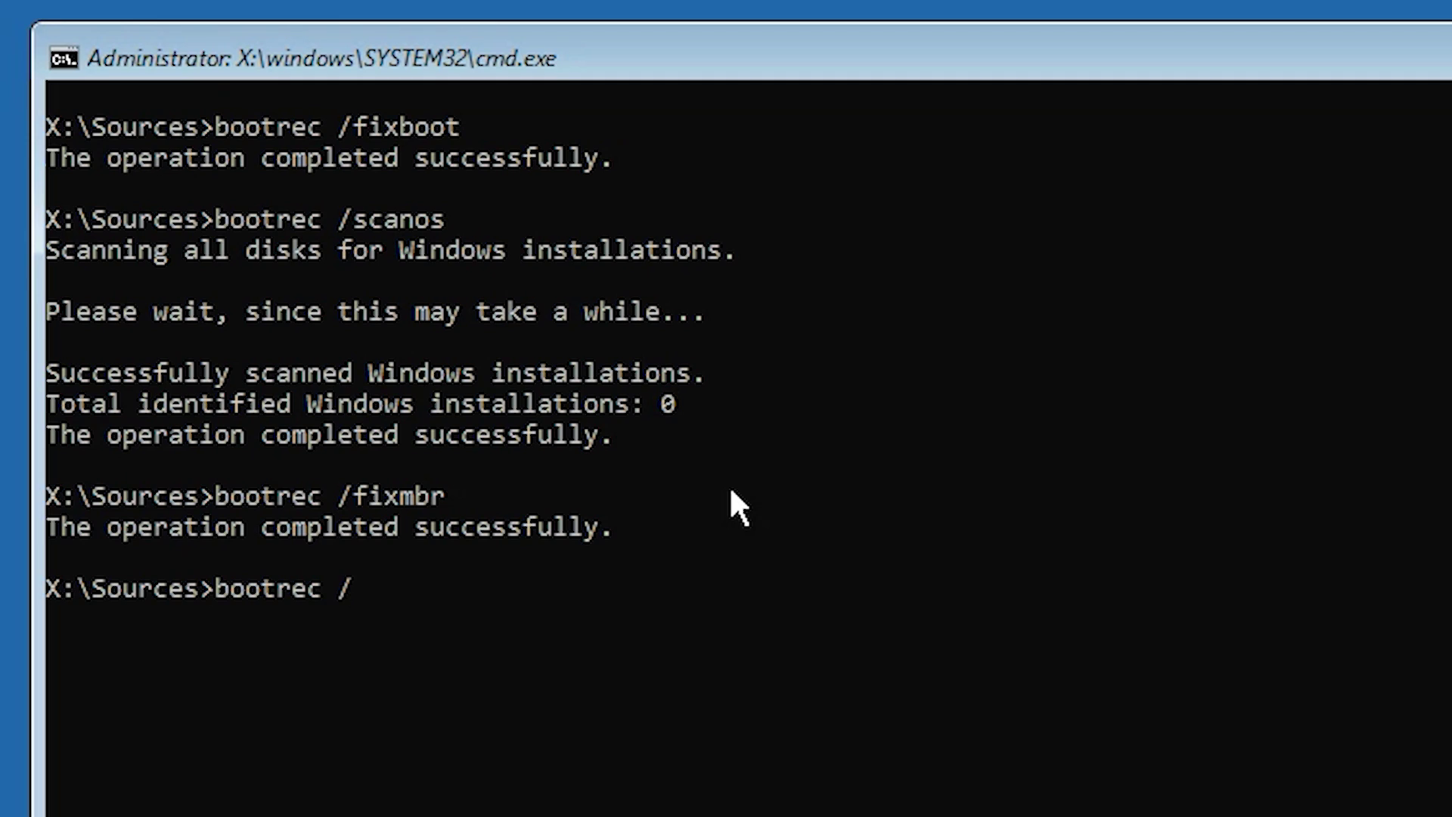
{"action": "type", "text": "rebuildbcd"}
{"action": "key", "text": "Return"}
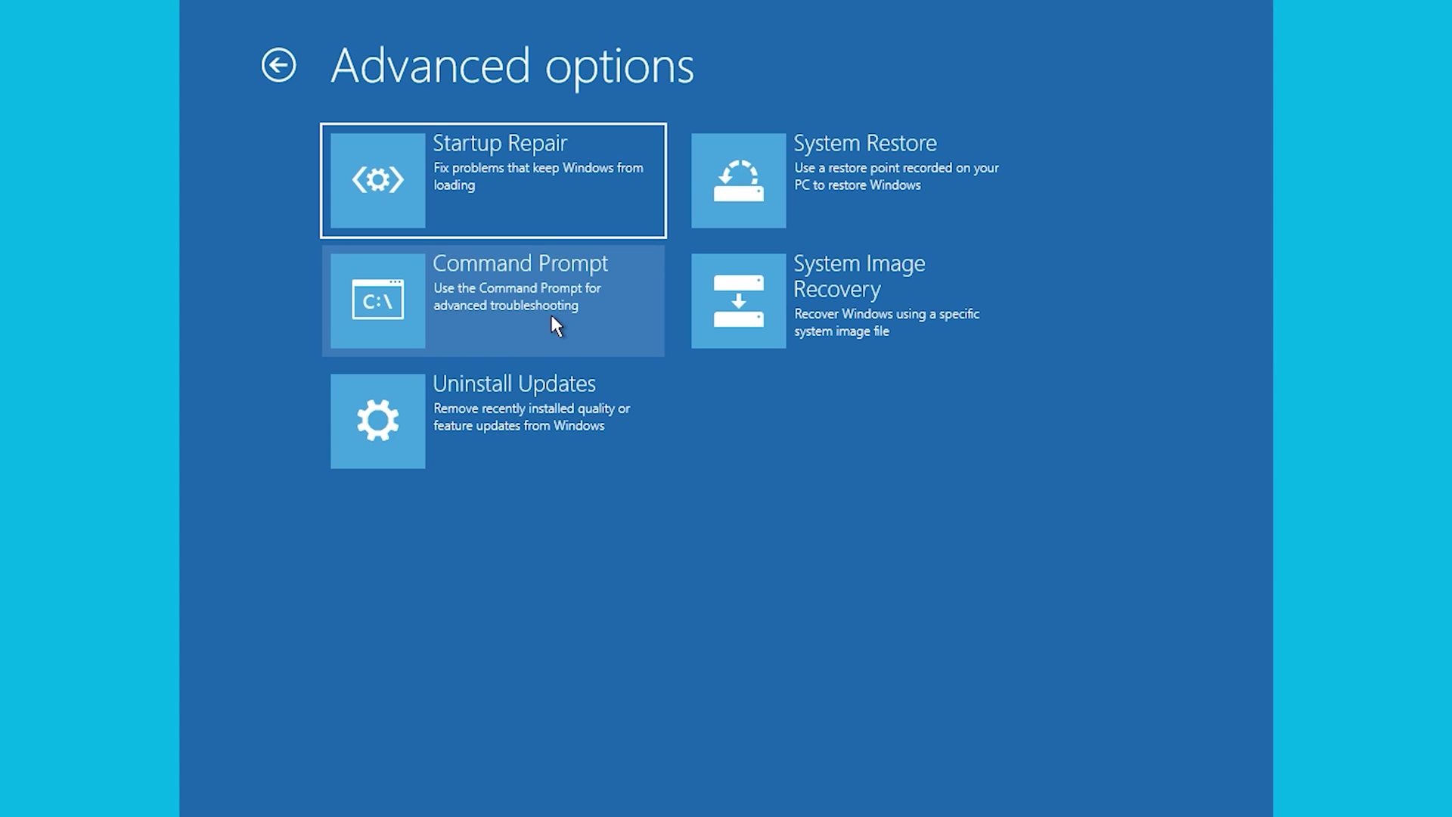
- Relaunch the recovery Command Prompt and clear its screen with cls
{"action": "left_click", "coordinate": [460, 254]}
{"action": "left_click", "coordinate": [415, 302]}
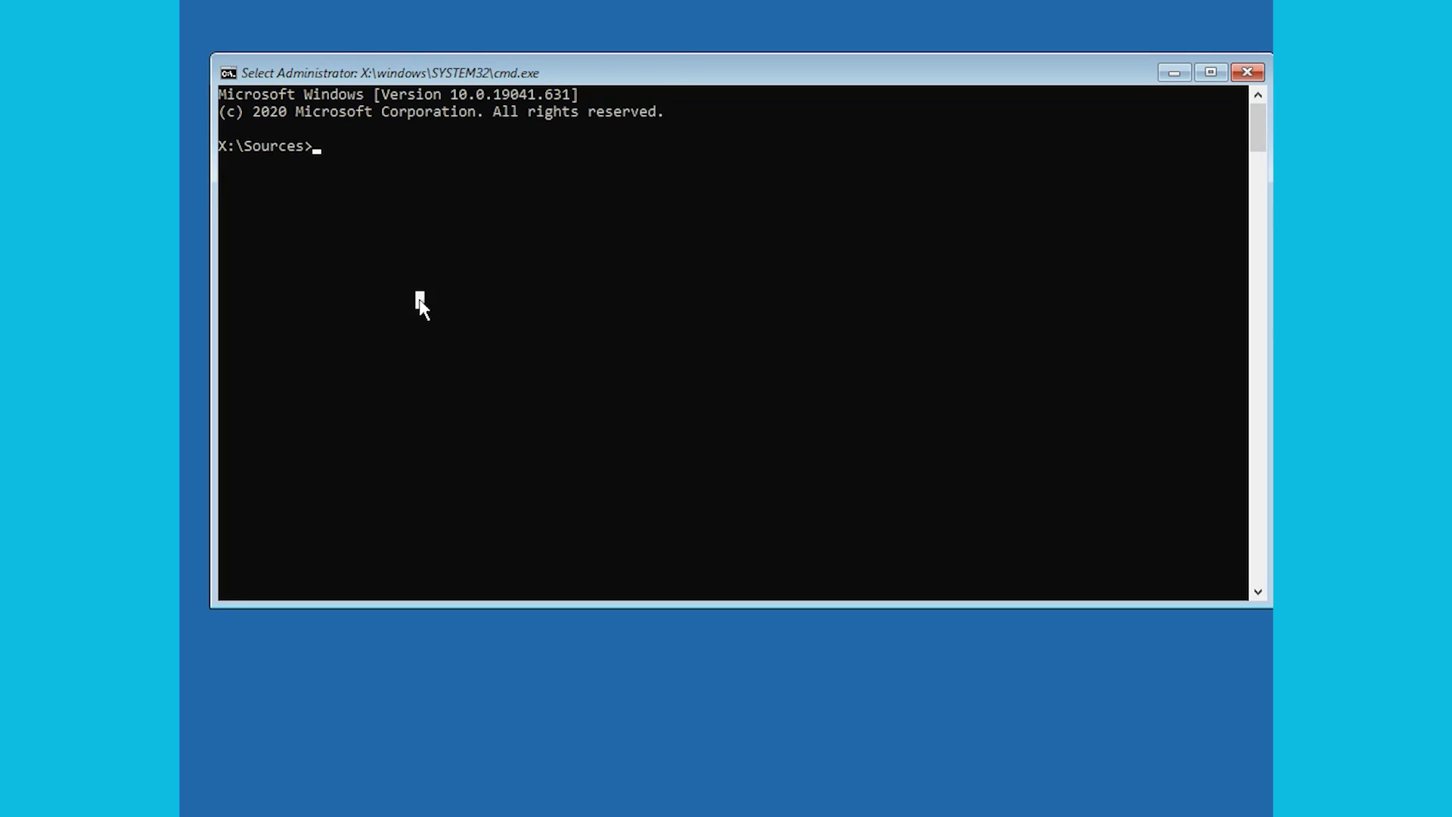
{"action": "type", "text": "cls"}
{"action": "key", "text": "Return"}
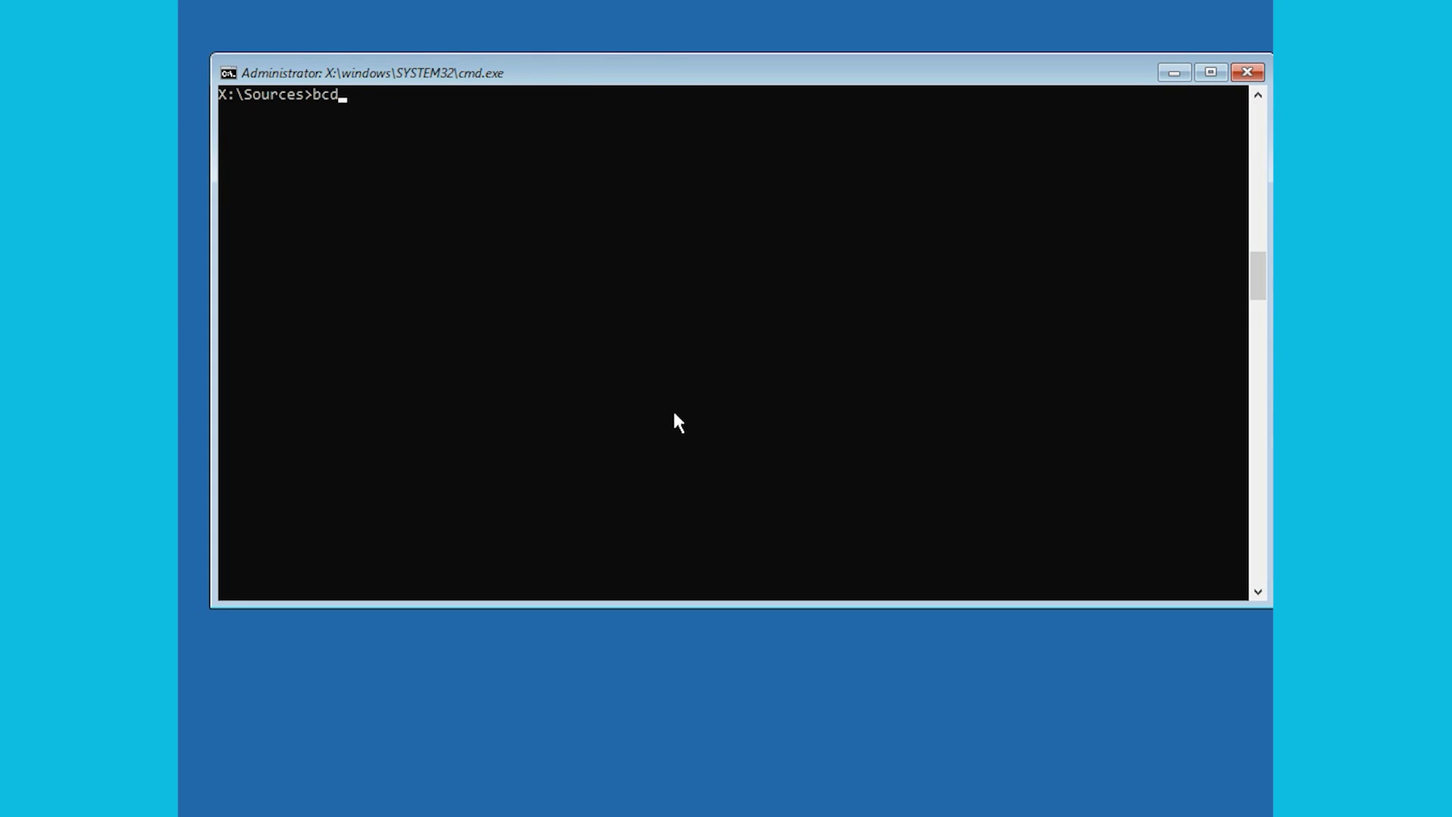
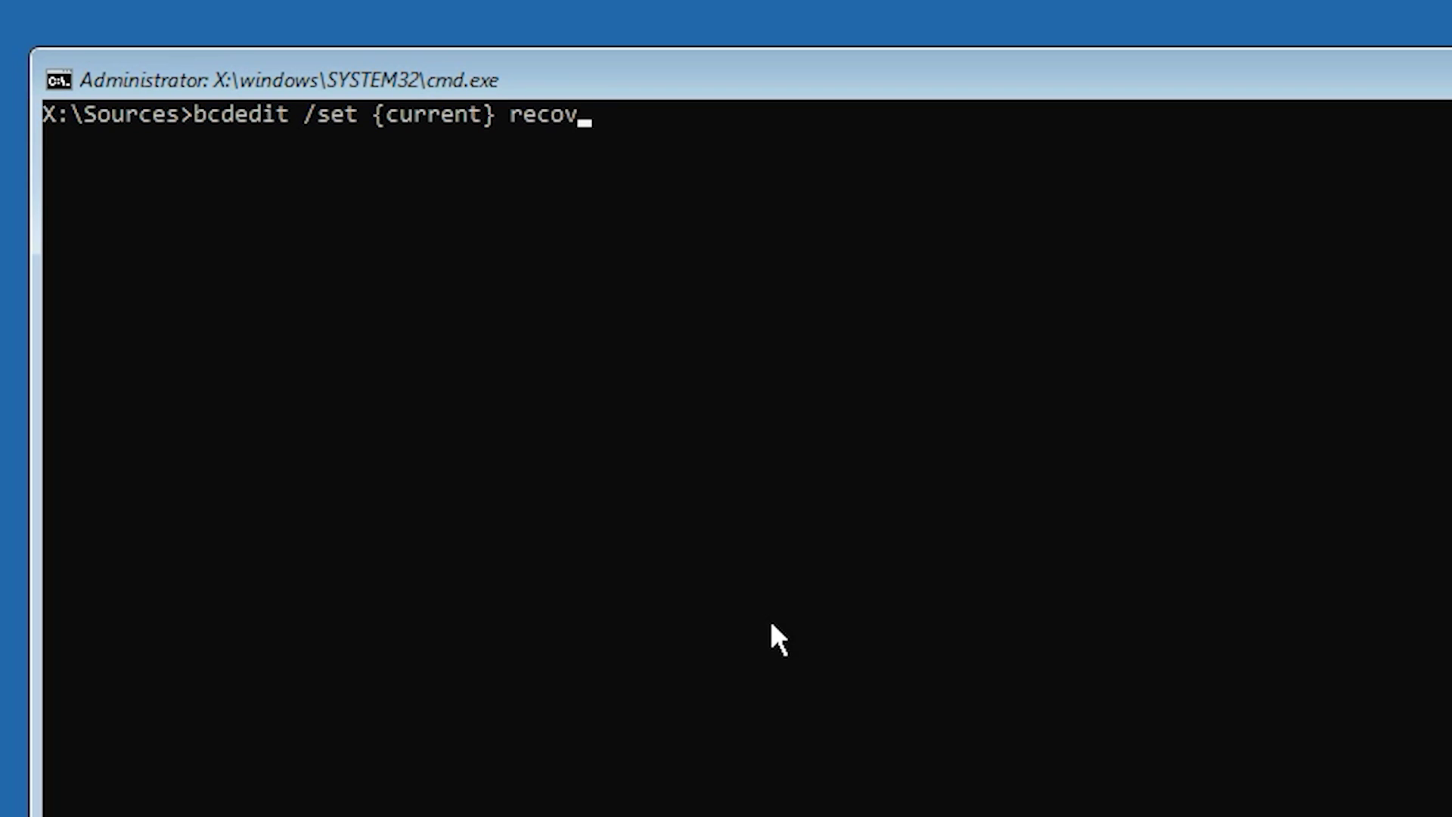
- Run bcdedit /set {current} recoveryenabled No to disable automatic repair
{"action": "type", "text": "eryenabled No"}
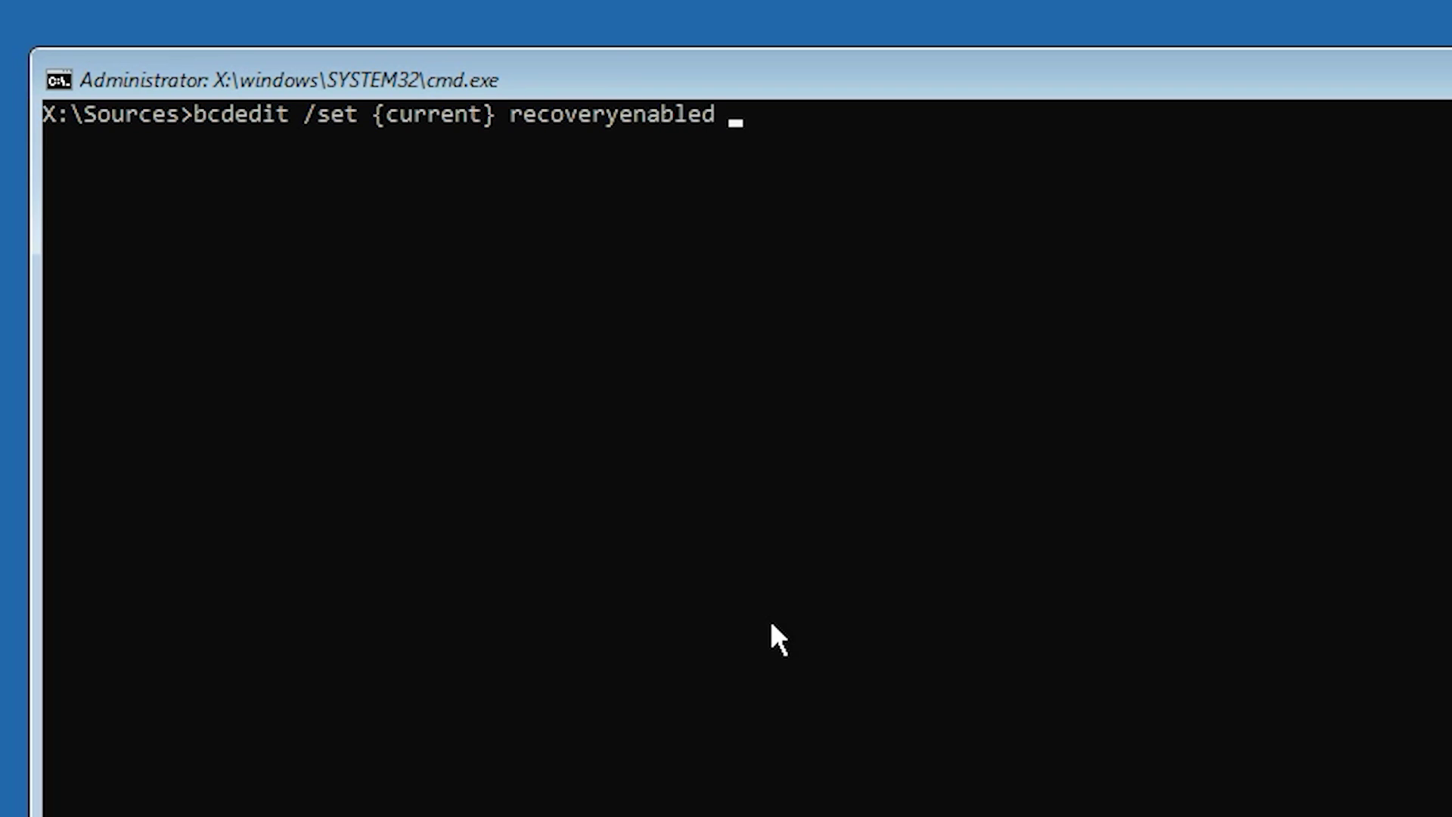
{"action": "key", "text": "Return"}
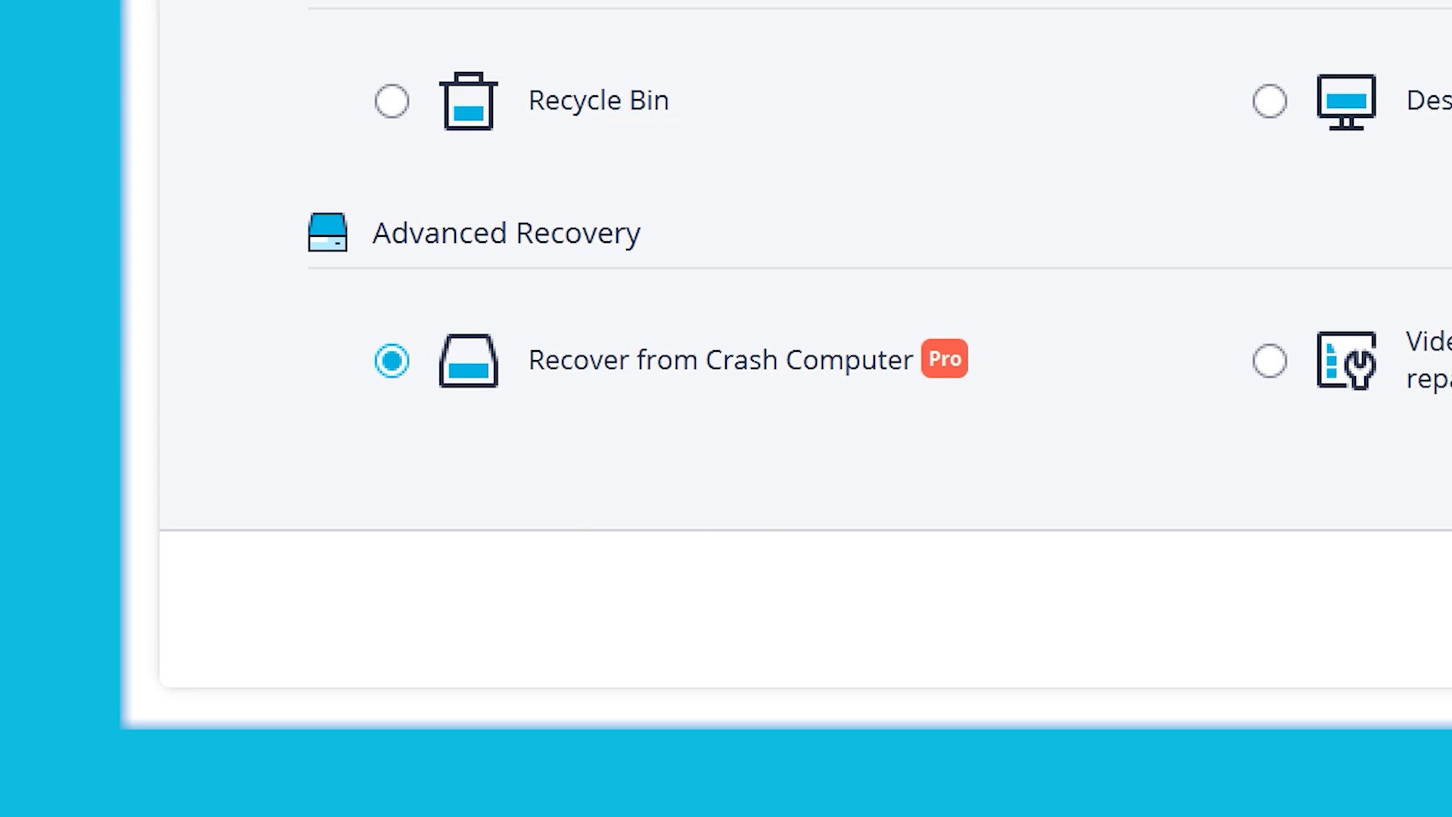
- Create a bootable drive on USB E: ESD-USB and approve formatting it
{"action": "left_click", "coordinate": [1174, 748]}
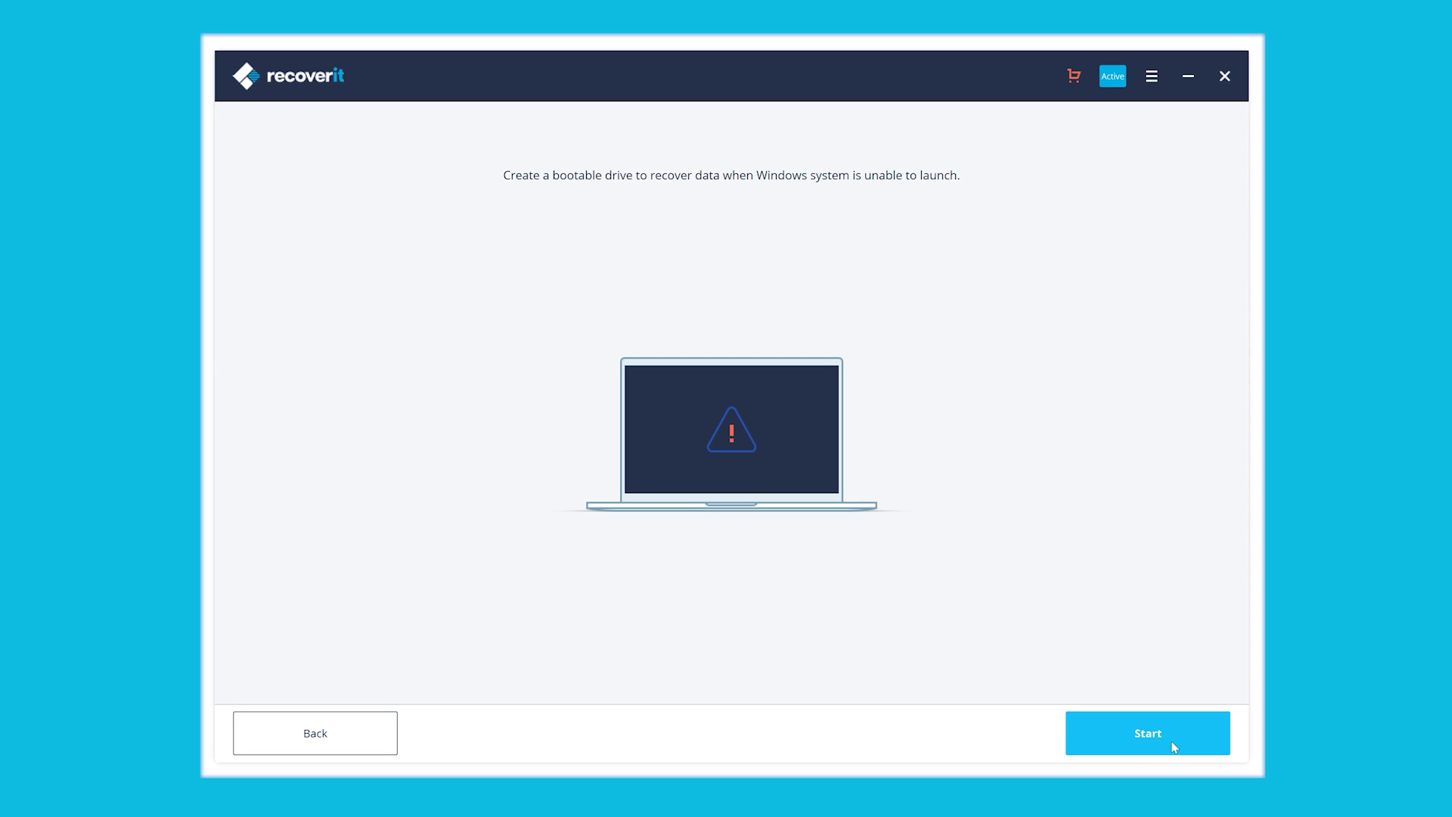
{"action": "left_click", "coordinate": [1174, 748]}
{"action": "left_click", "coordinate": [1119, 738]}
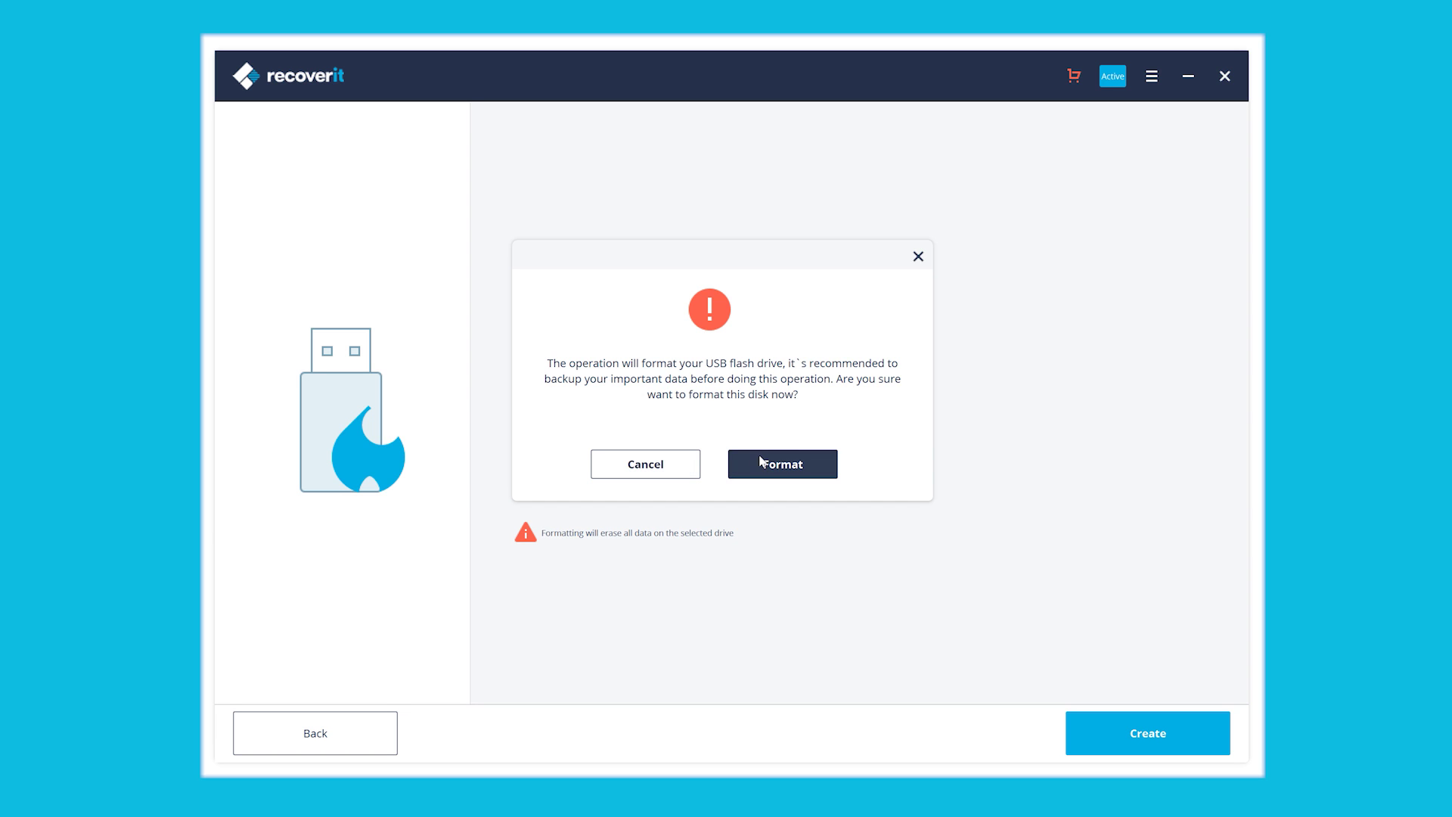
{"action": "left_click", "coordinate": [770, 468]}
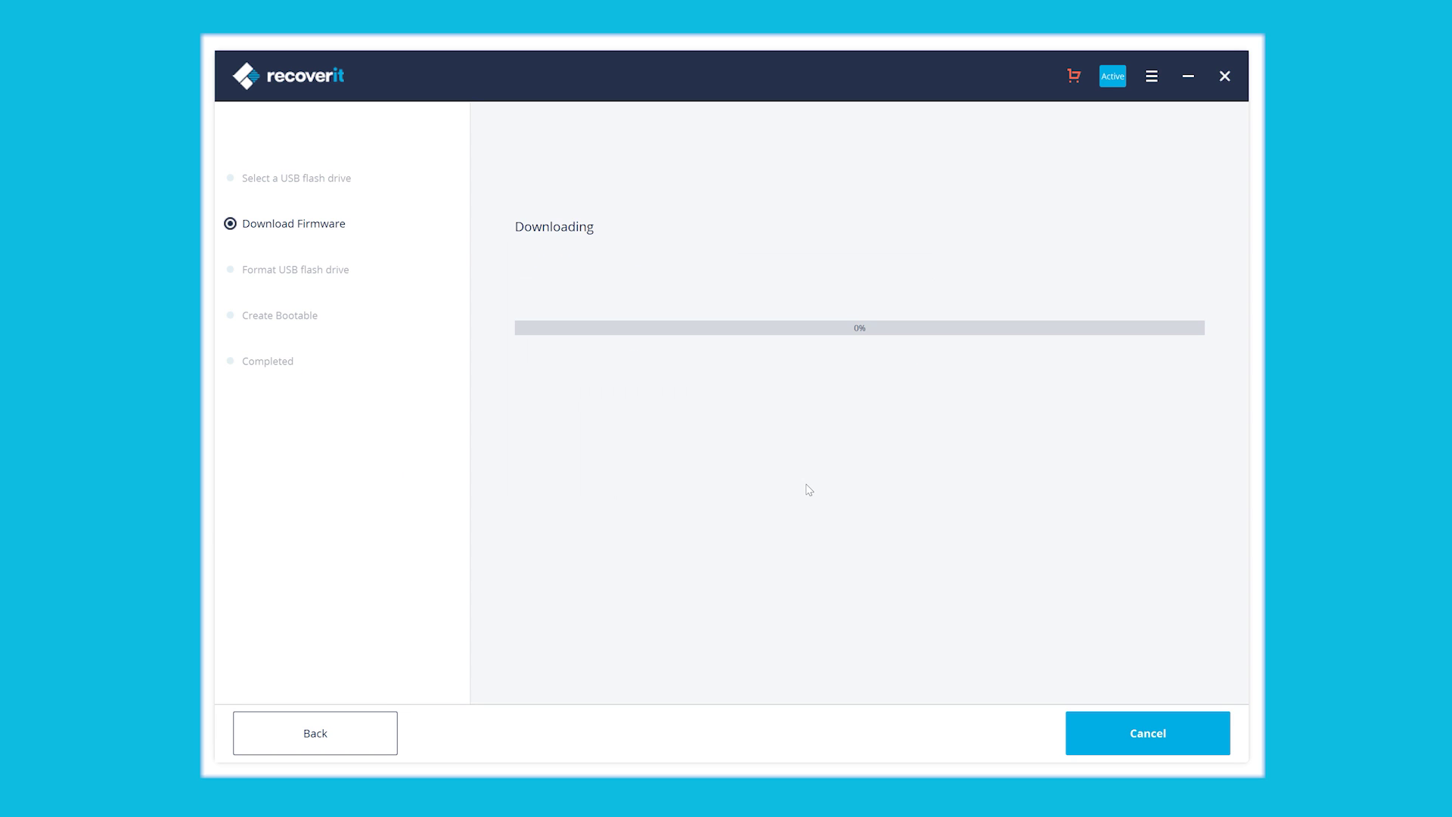